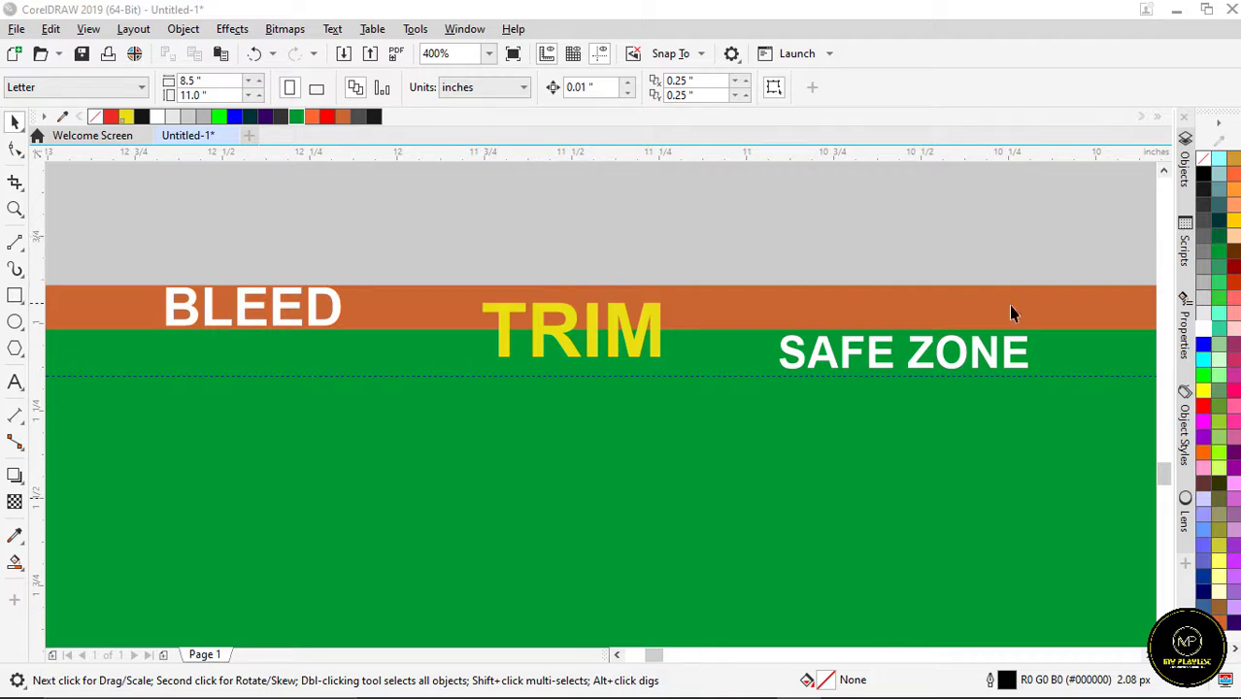
Examine the bleed, trim and safe zone labels and guidelines along the edges of the green standard letter size diagram
scroll(605, 243, "down", 1)
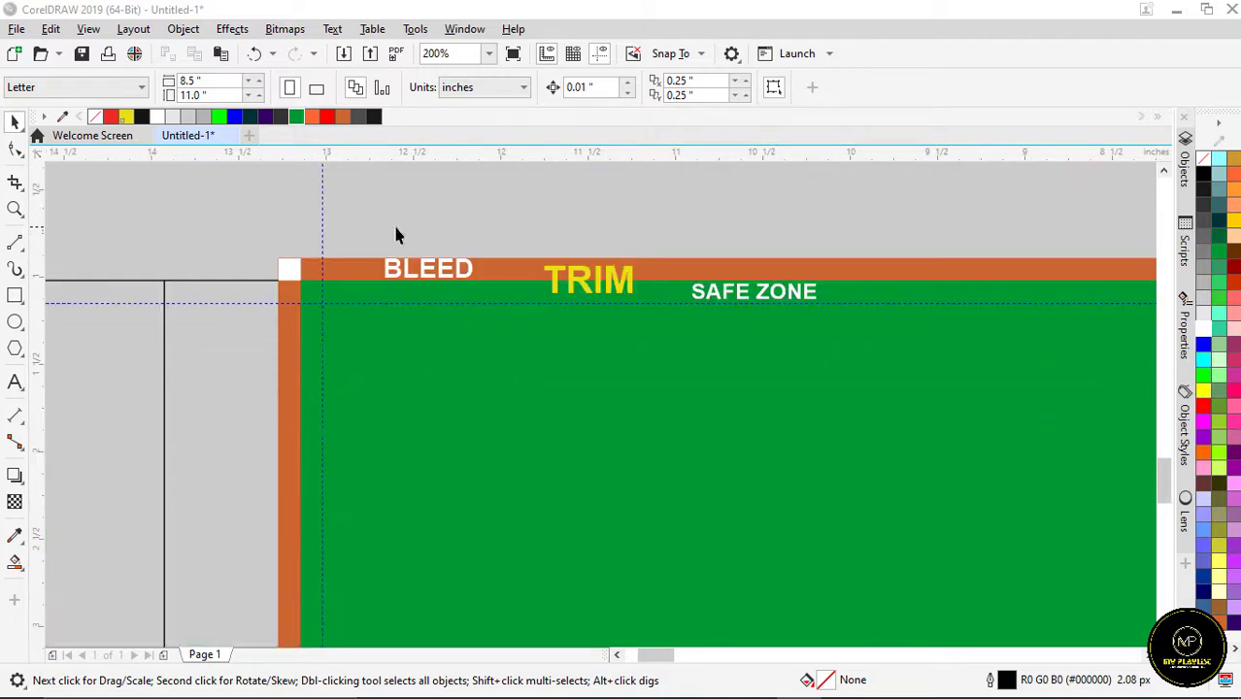
scroll(369, 236, "down", 1)
scroll(296, 246, "down", 1)
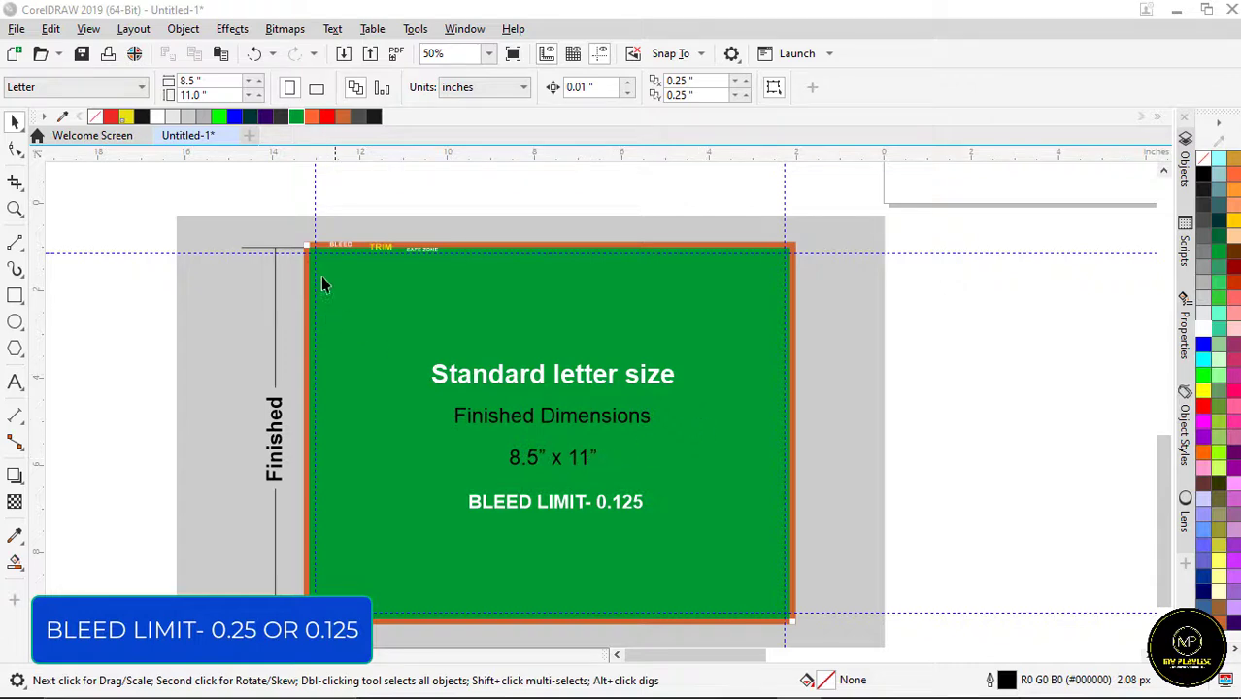
scroll(320, 275, "up", 1)
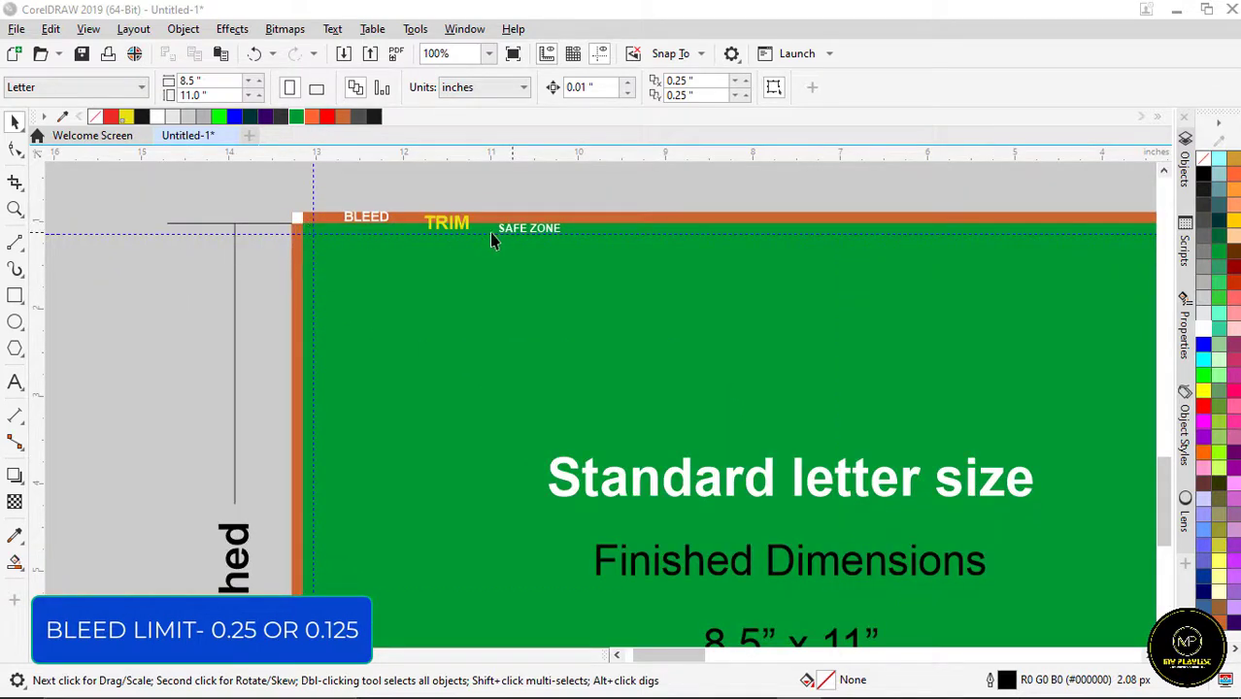
scroll(418, 229, "down", 1)
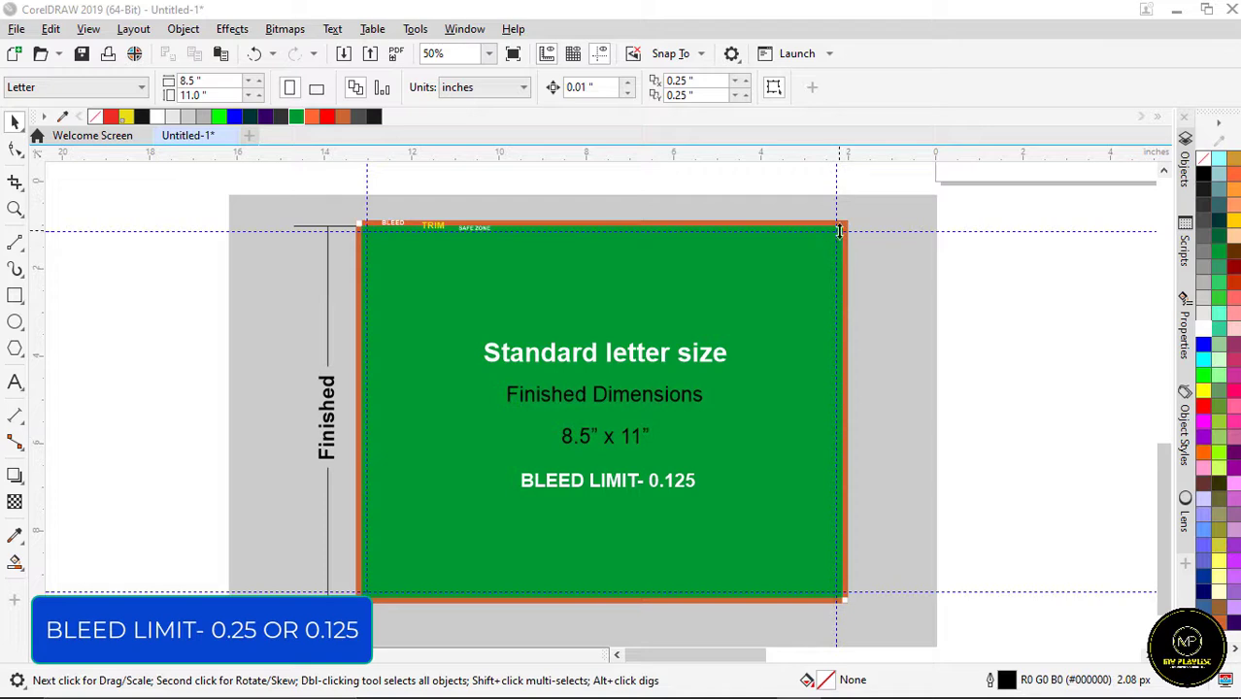
scroll(385, 239, "up", 1)
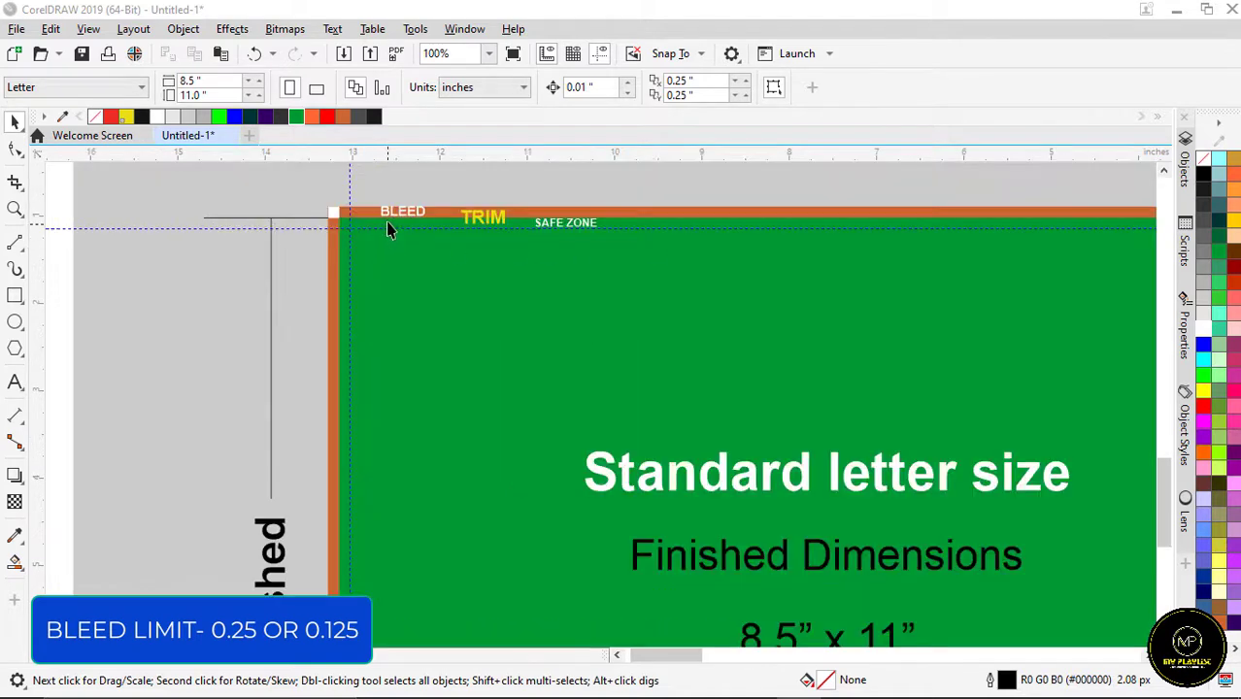
scroll(342, 223, "down", 1)
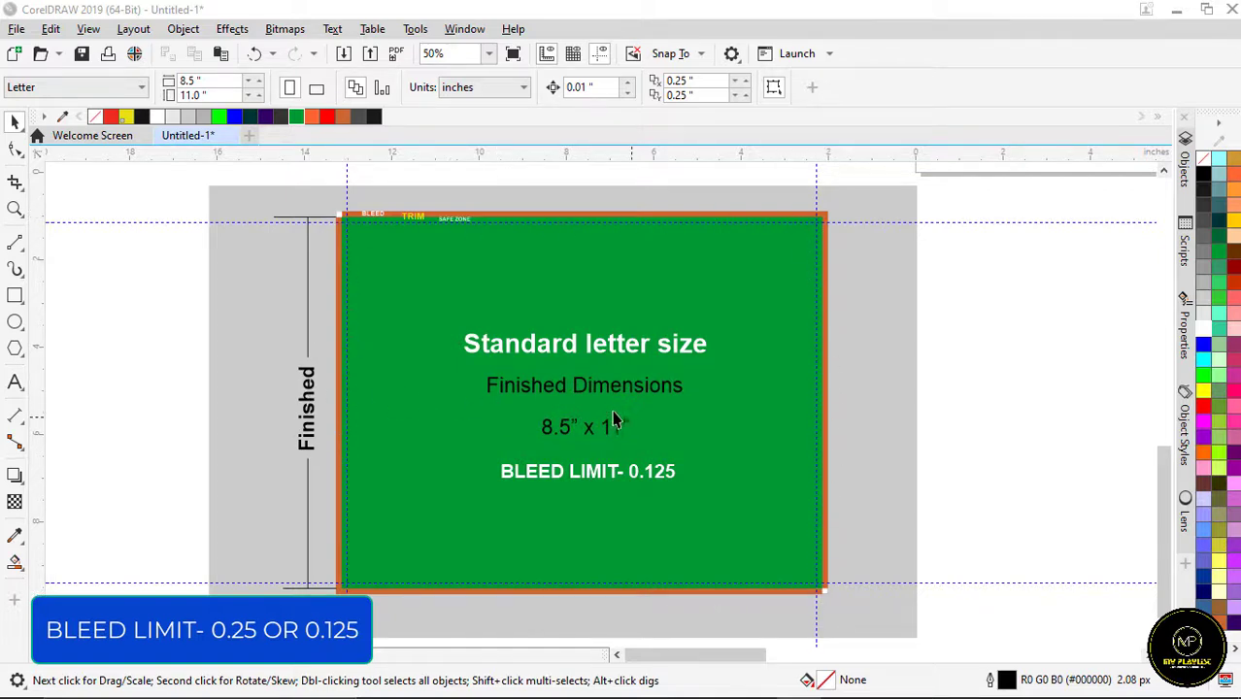
scroll(373, 216, "up", 1)
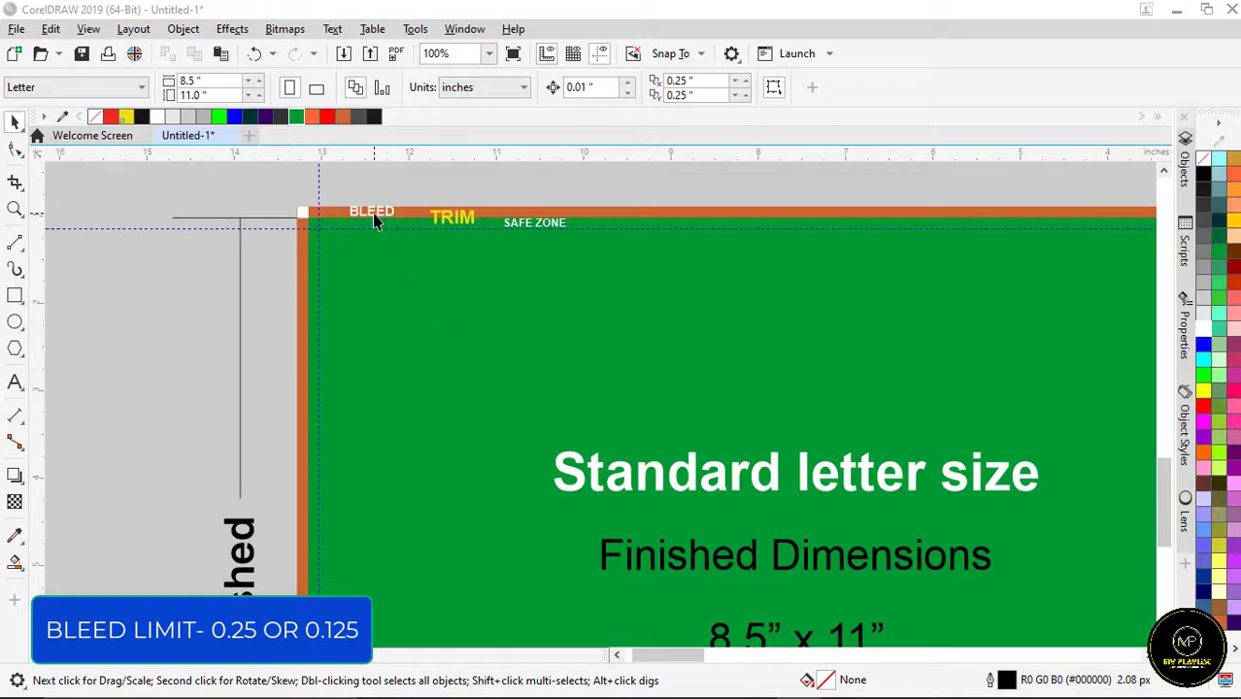
scroll(373, 216, "up", 1)
scroll(375, 218, "down", 2)
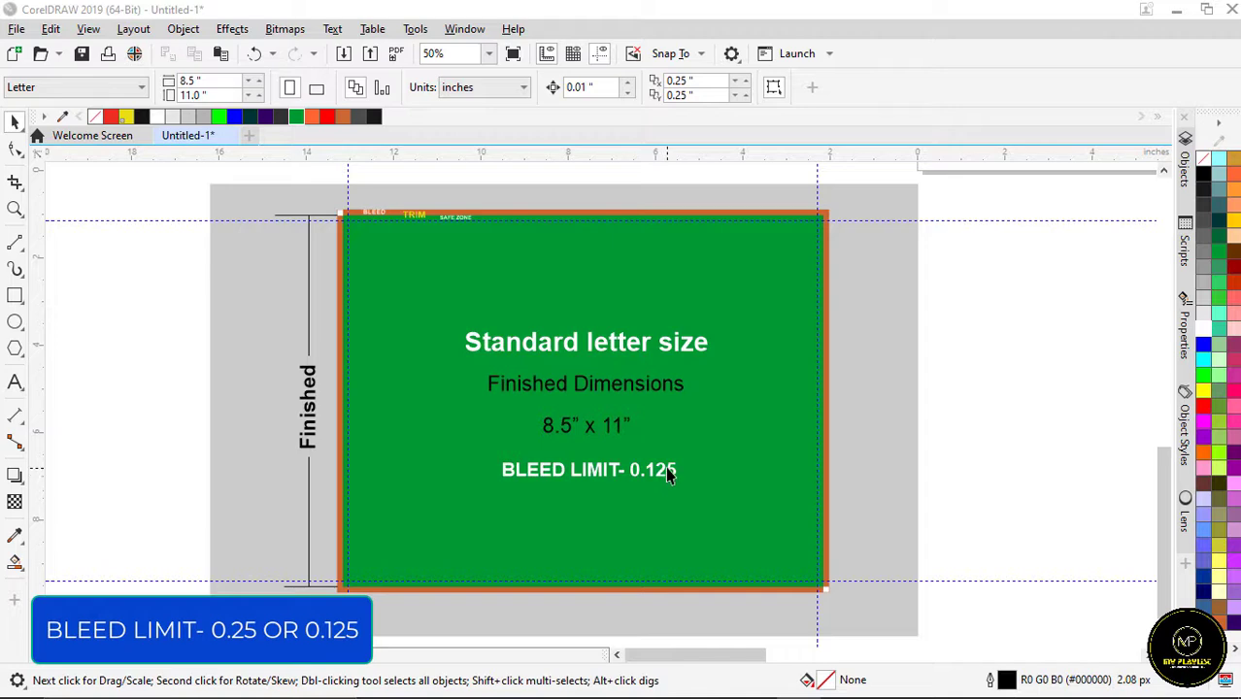
scroll(404, 219, "up", 1)
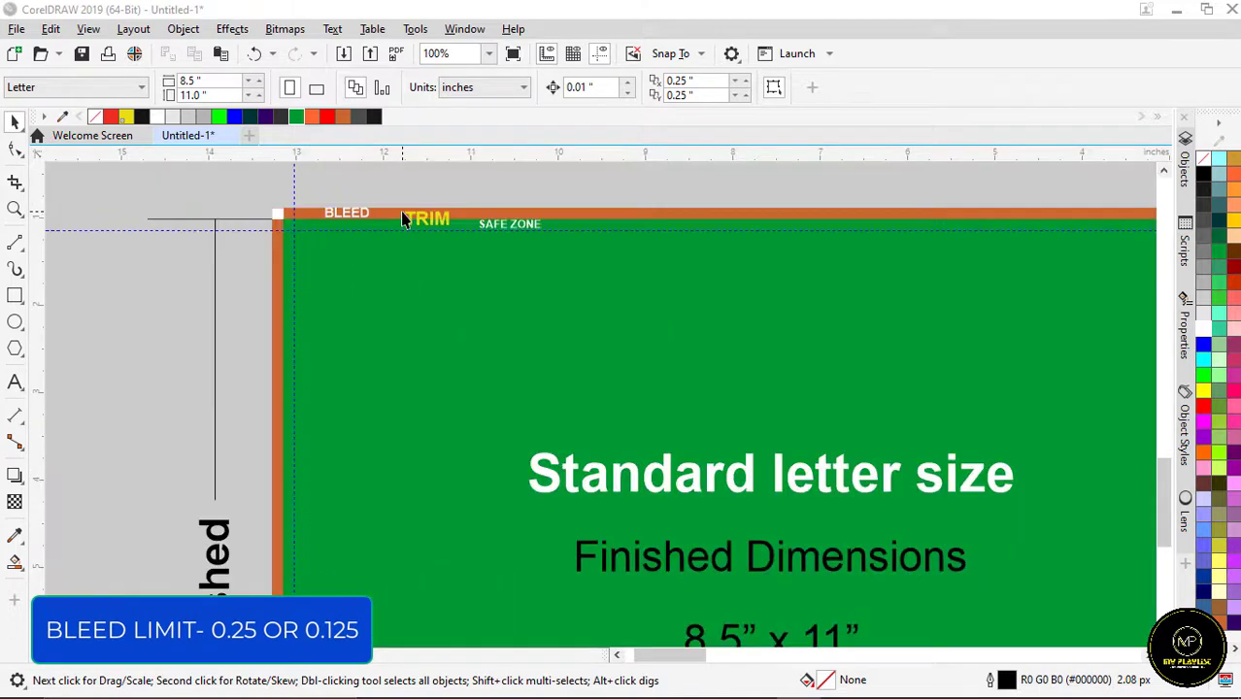
scroll(404, 220, "up", 1)
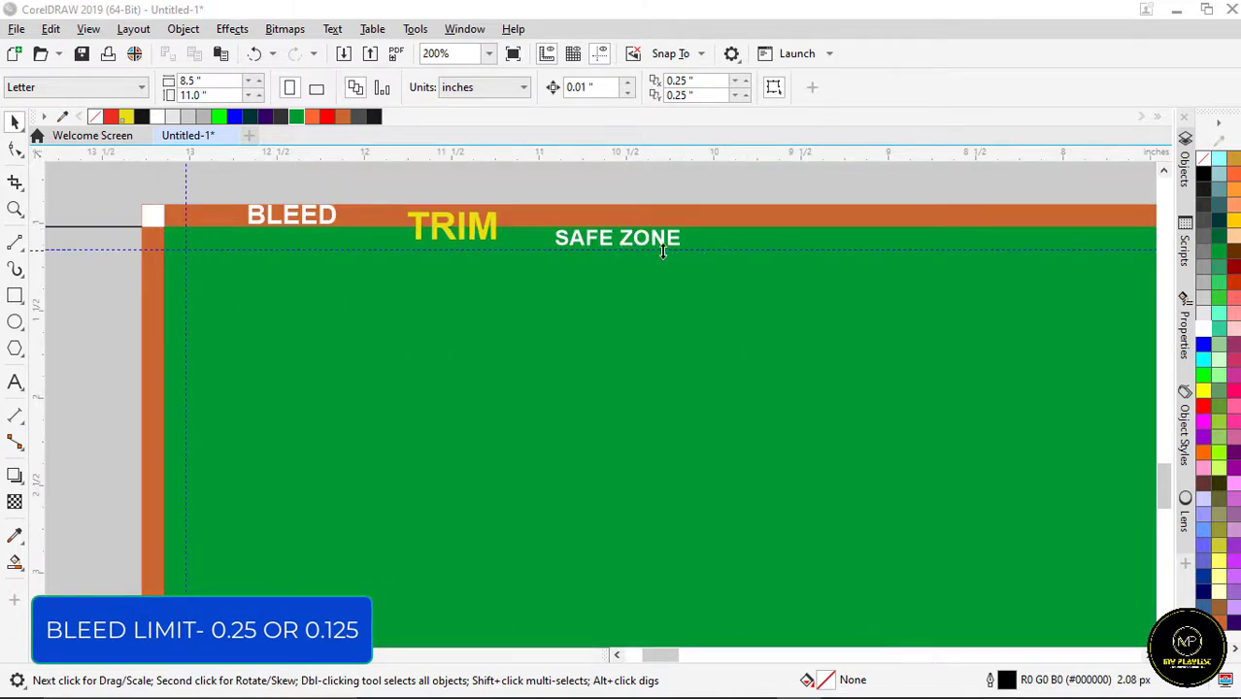
scroll(464, 224, "down", 1)
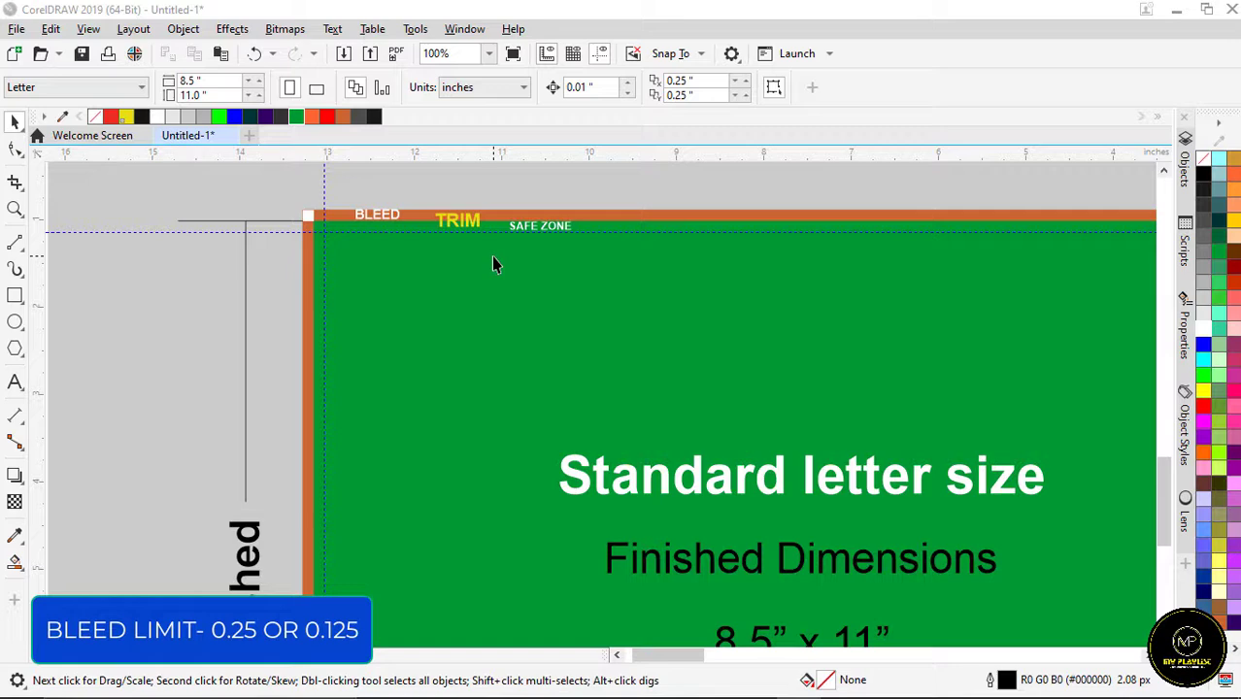
scroll(491, 256, "down", 2)
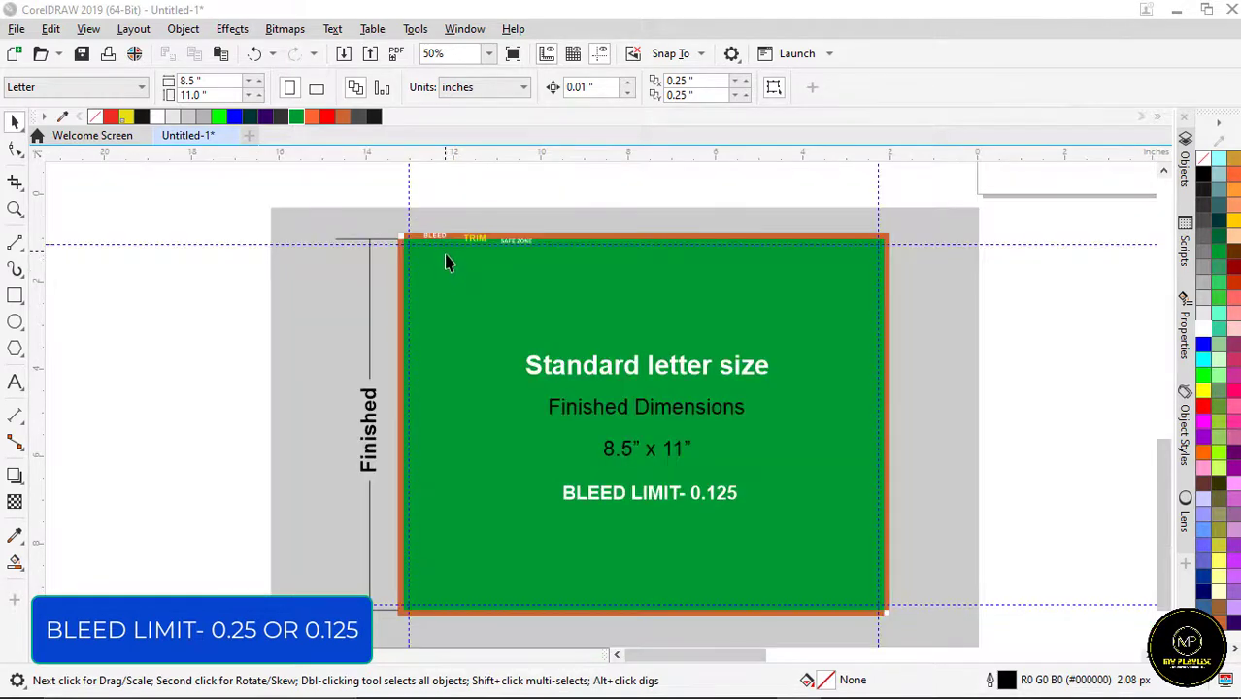
scroll(421, 245, "up", 4)
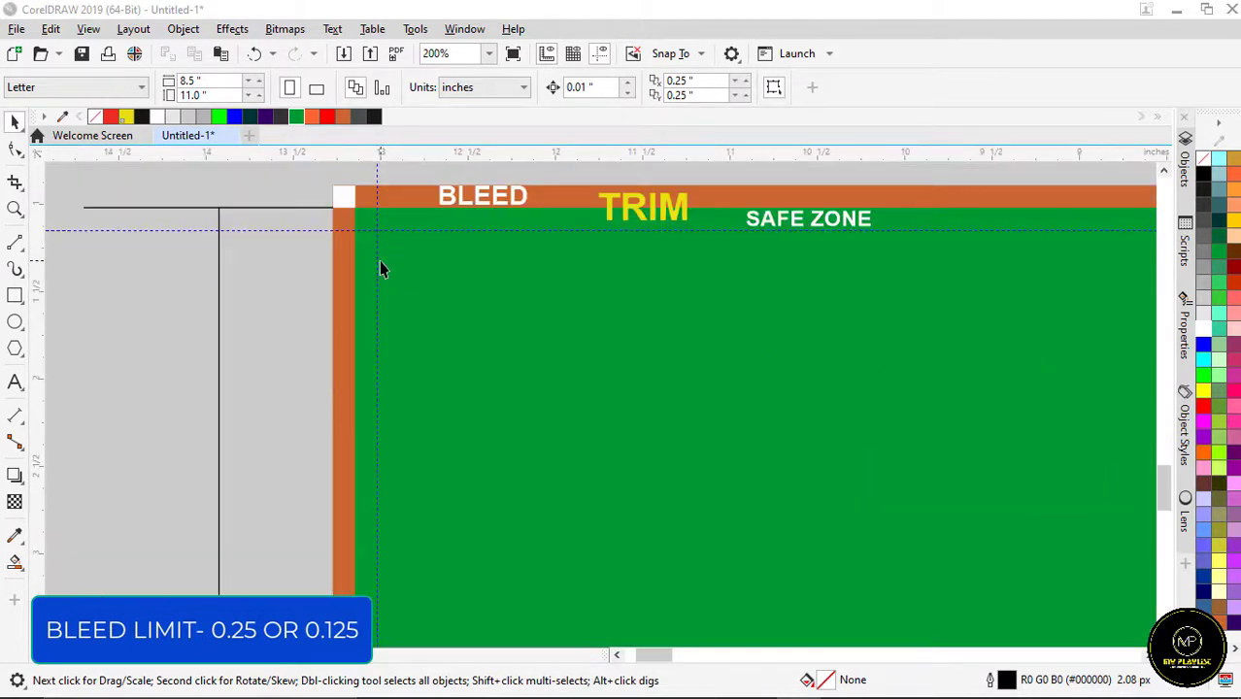
scroll(614, 201, "up", 2)
scroll(457, 215, "down", 2)
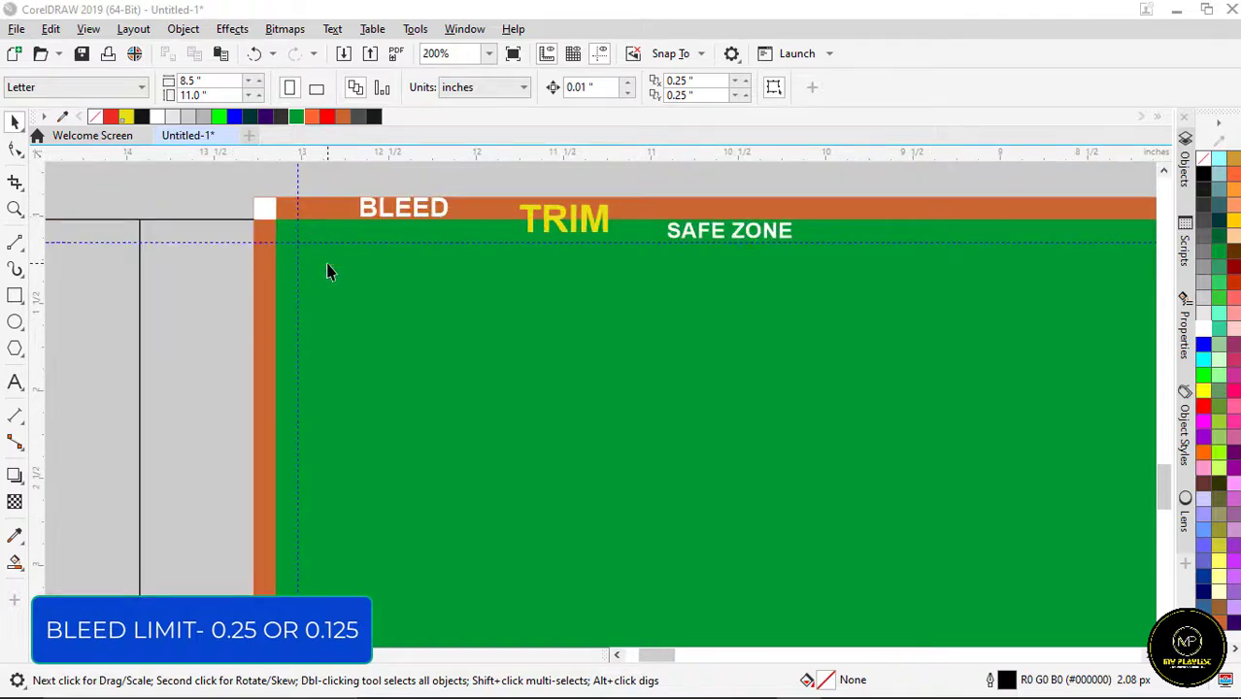
Examine how the SAFE DRIVE brochure's first-column text sits relative to the green safe zone and purple bleed borders
scroll(326, 240, "down", 2)
scroll(326, 240, "down", 2)
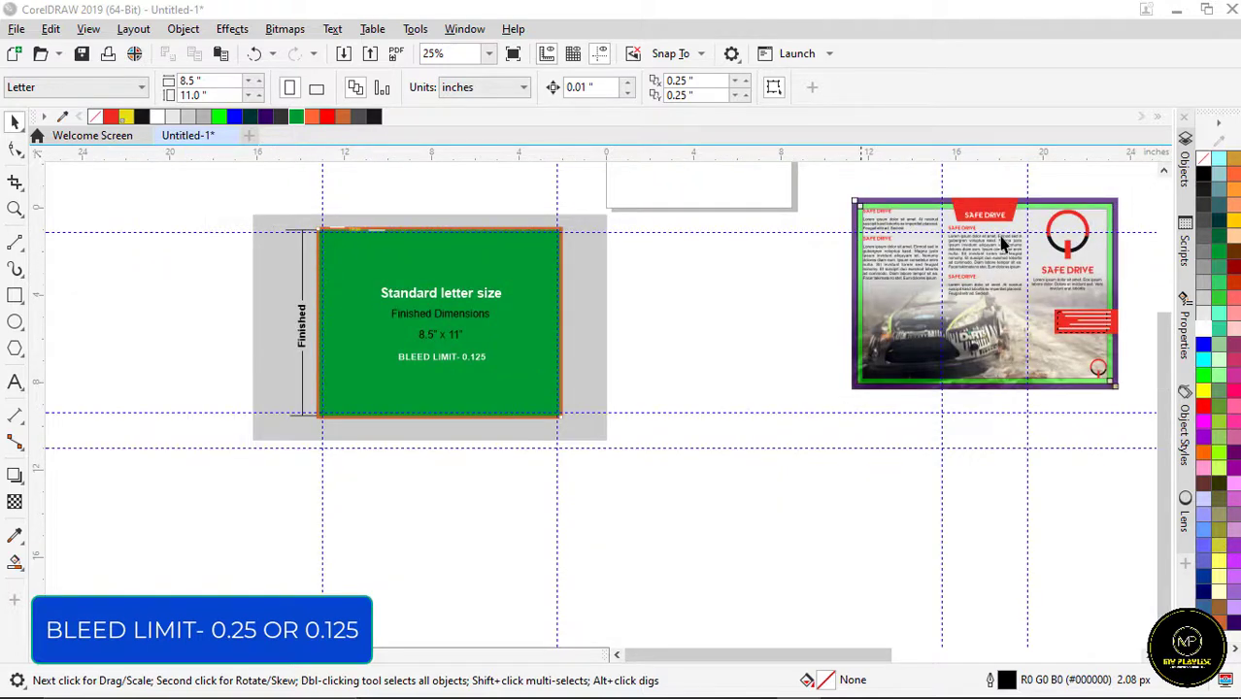
scroll(1081, 227, "up", 2)
scroll(487, 310, "down", 2)
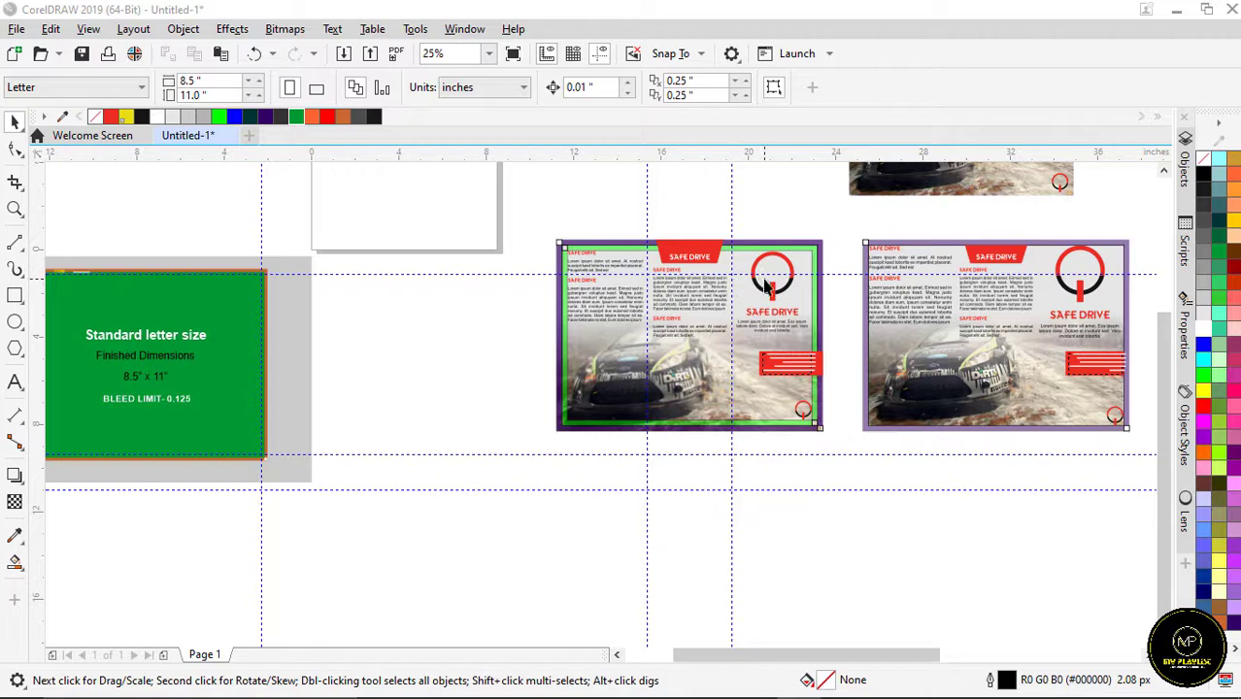
scroll(788, 283, "up", 1)
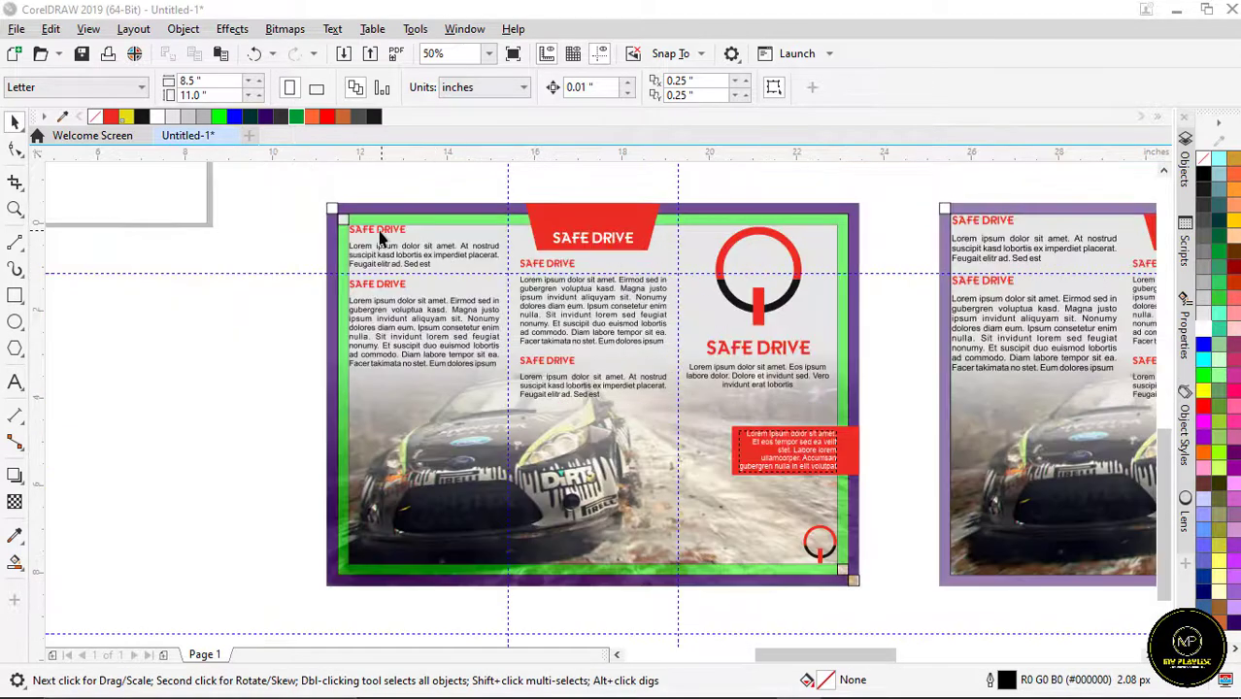
scroll(380, 237, "up", 1)
scroll(553, 269, "down", 1)
scroll(454, 260, "up", 1)
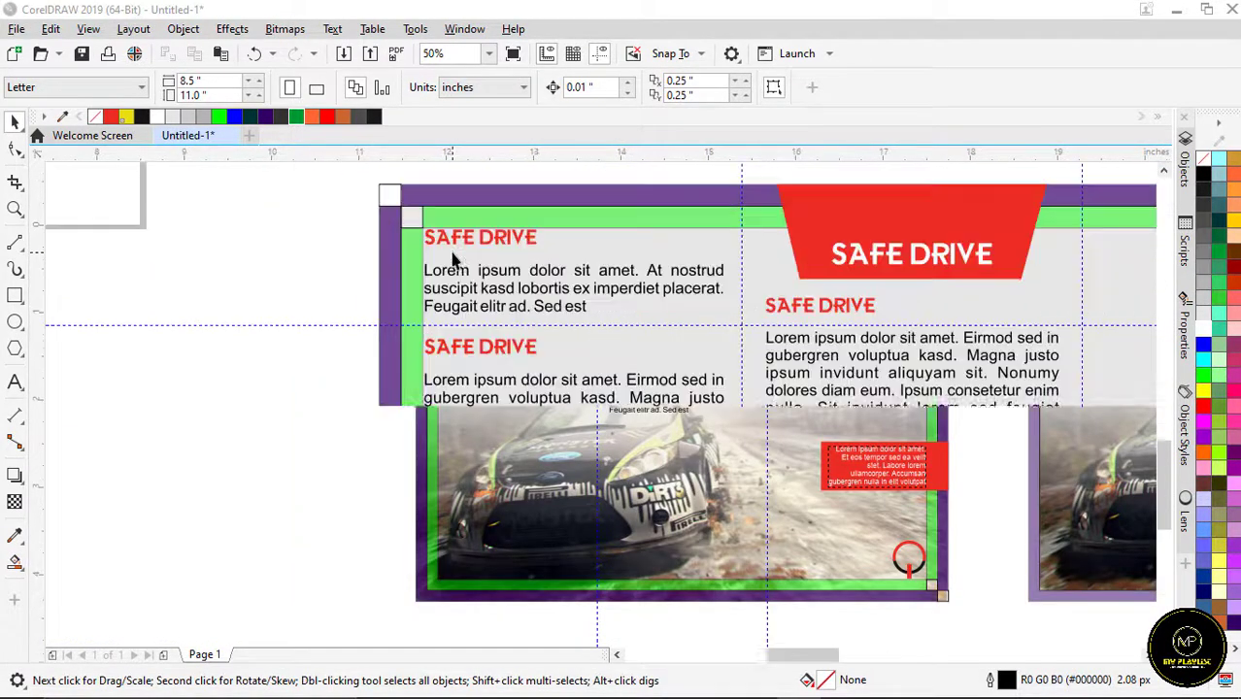
scroll(445, 225, "up", 1)
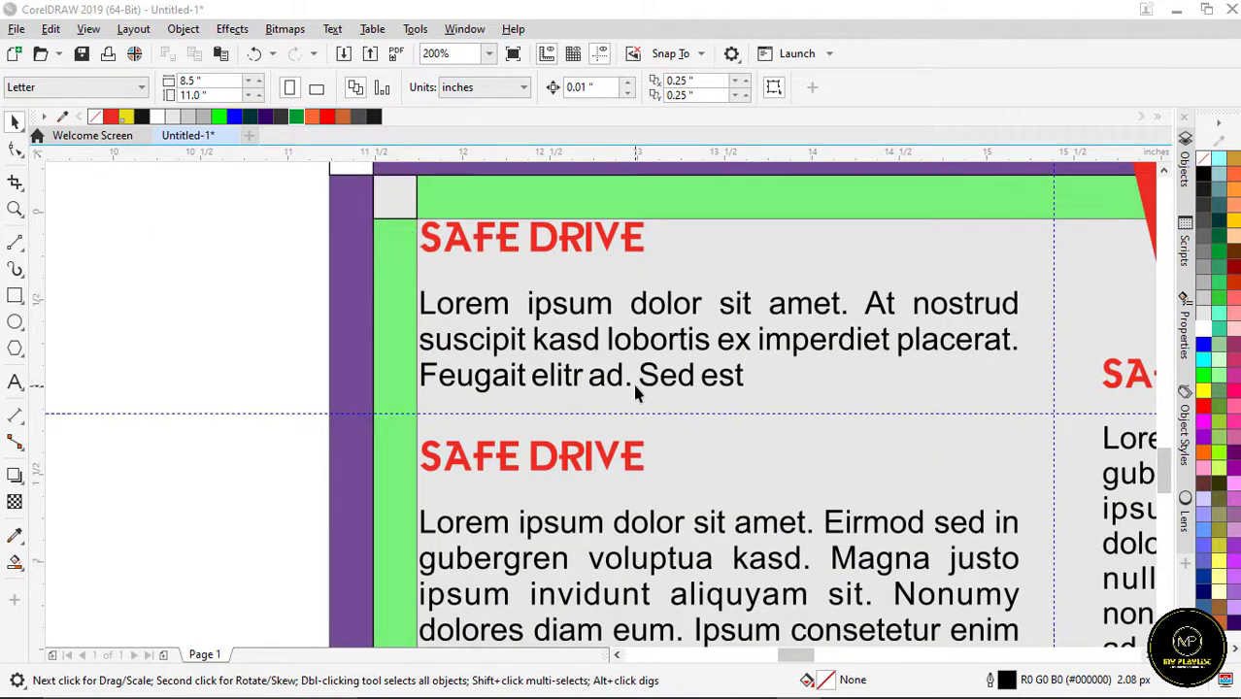
scroll(415, 351, "down", 1)
scroll(410, 358, "down", 1)
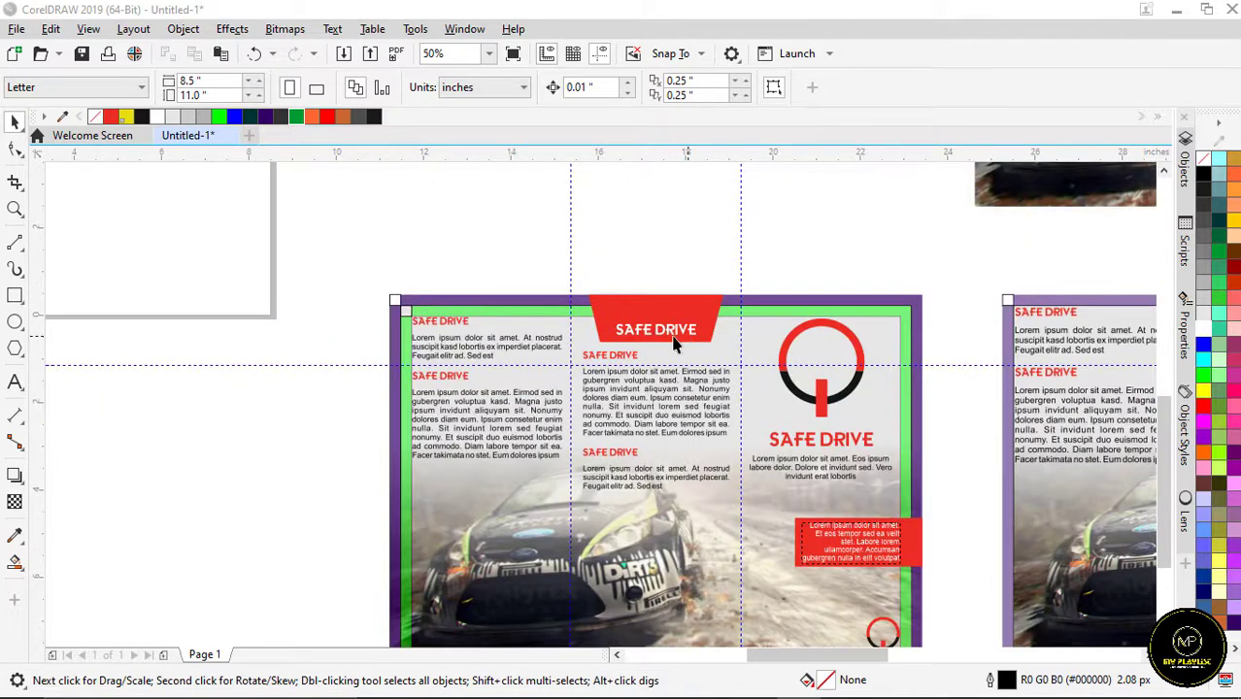
Select the red trapezoid behind the brochure's SAFE DRIVE header and inspect its edges where they cross the trim and bleed bands
scroll(648, 344, "up", 2)
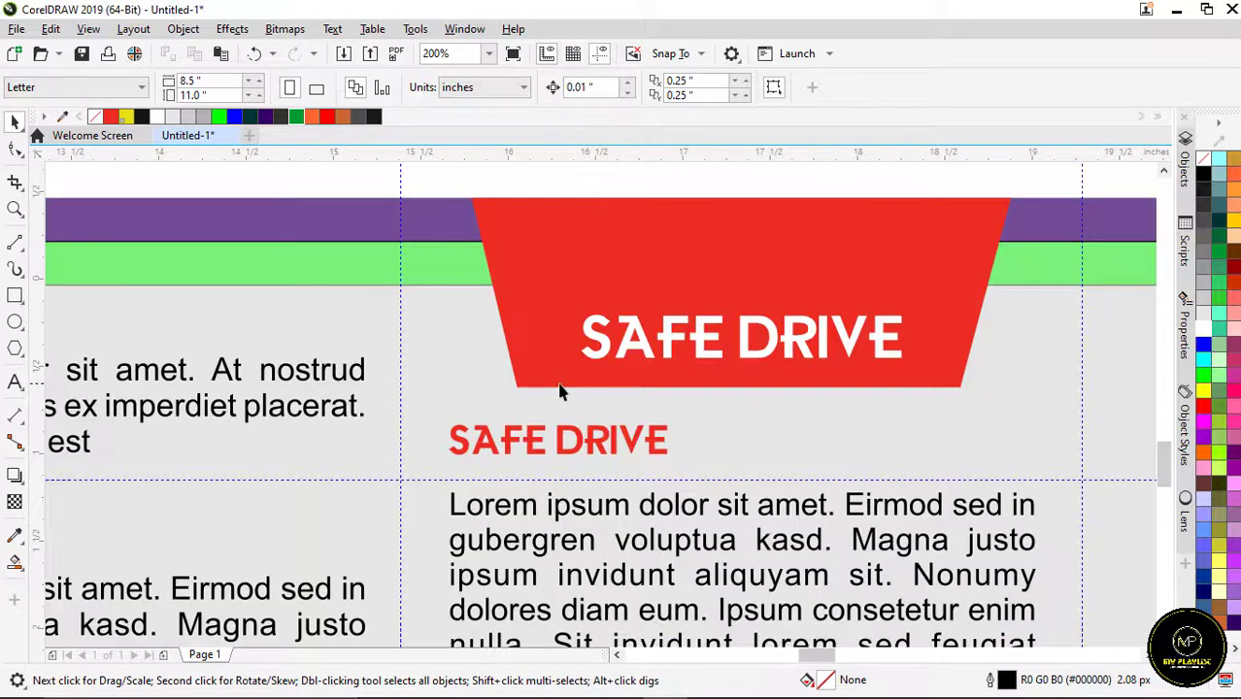
scroll(525, 379, "down", 1)
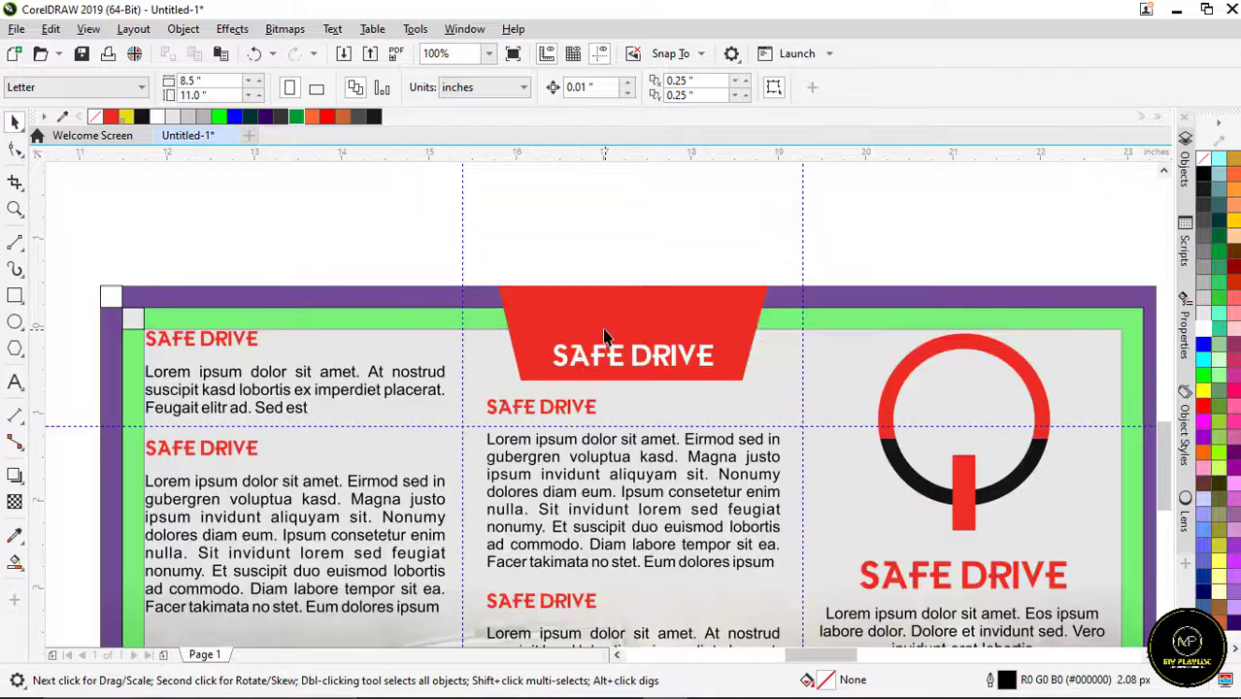
scroll(584, 339, "up", 1)
left_click(522, 282)
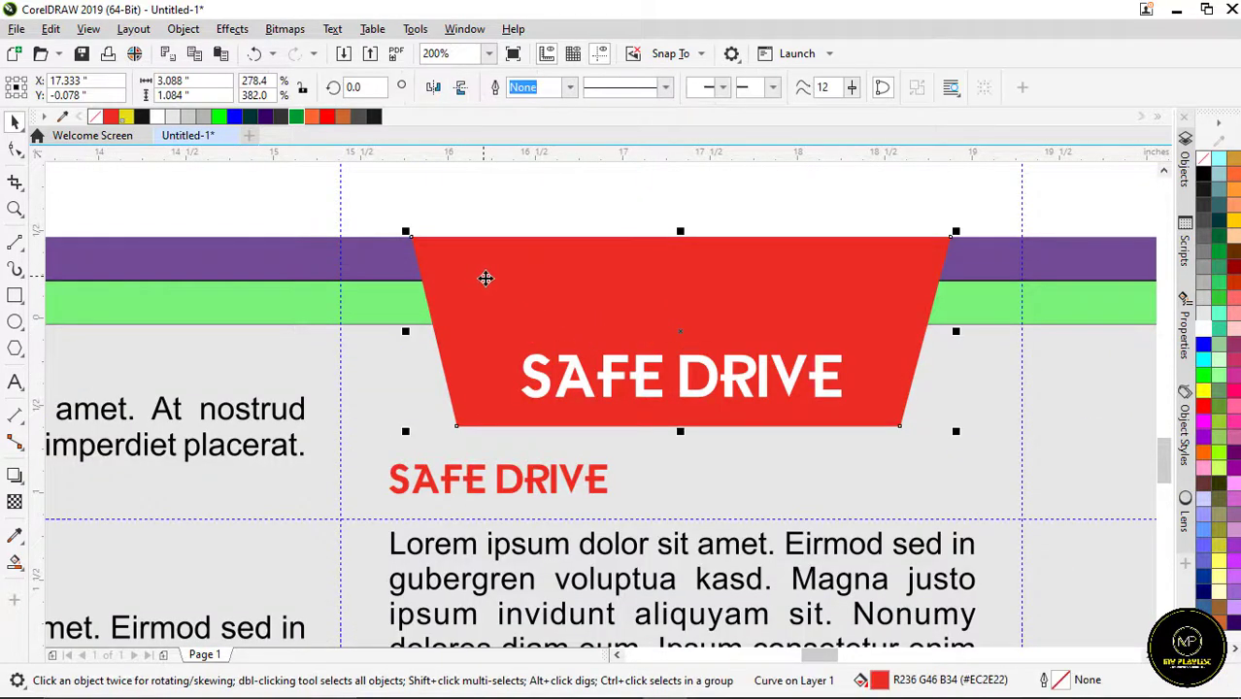
scroll(533, 282, "down", 1)
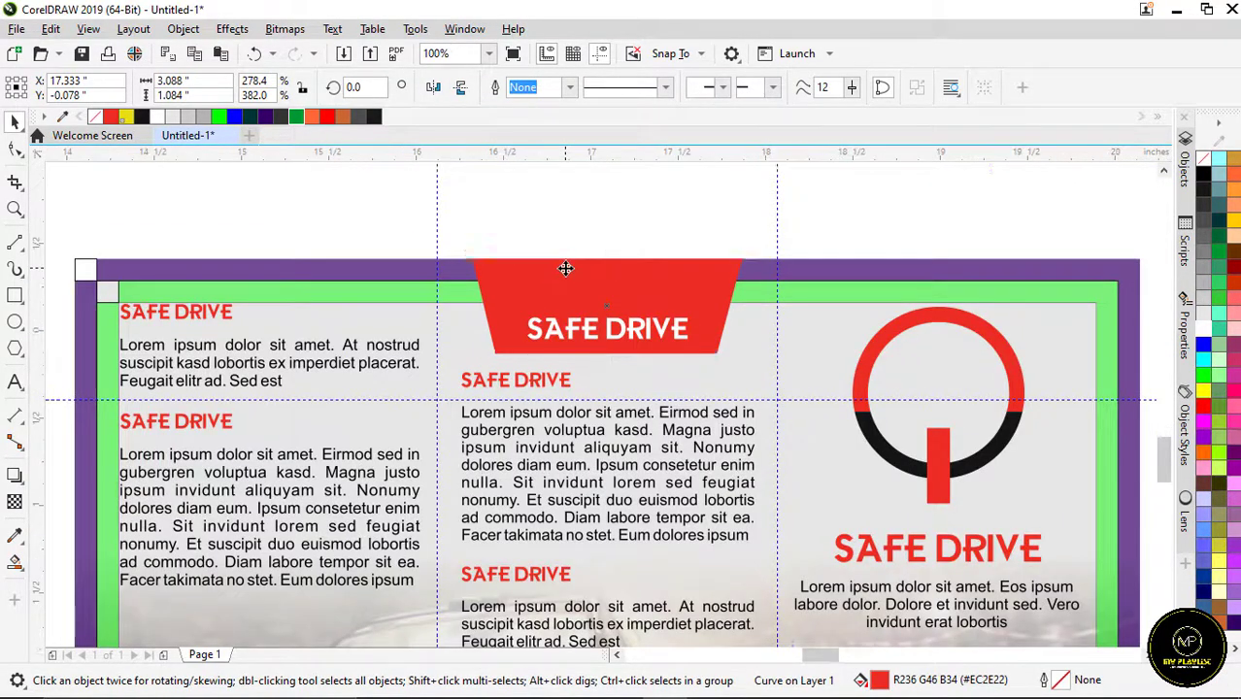
scroll(565, 268, "up", 1)
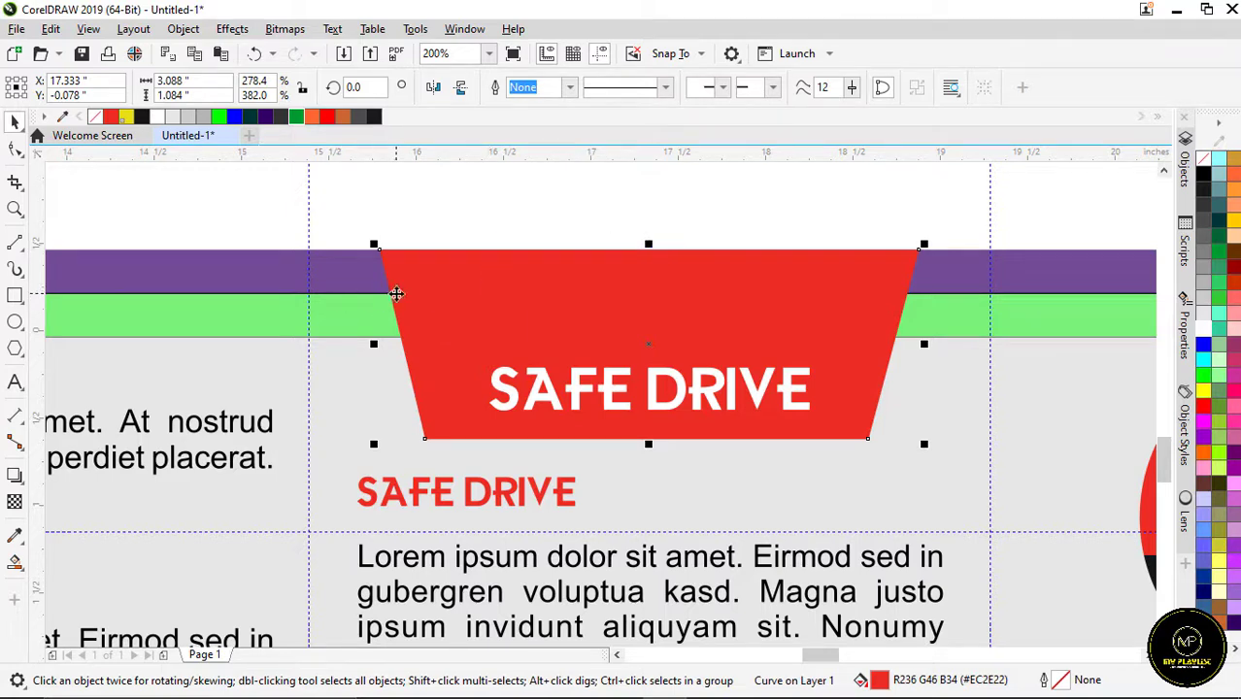
scroll(908, 310, "up", 1)
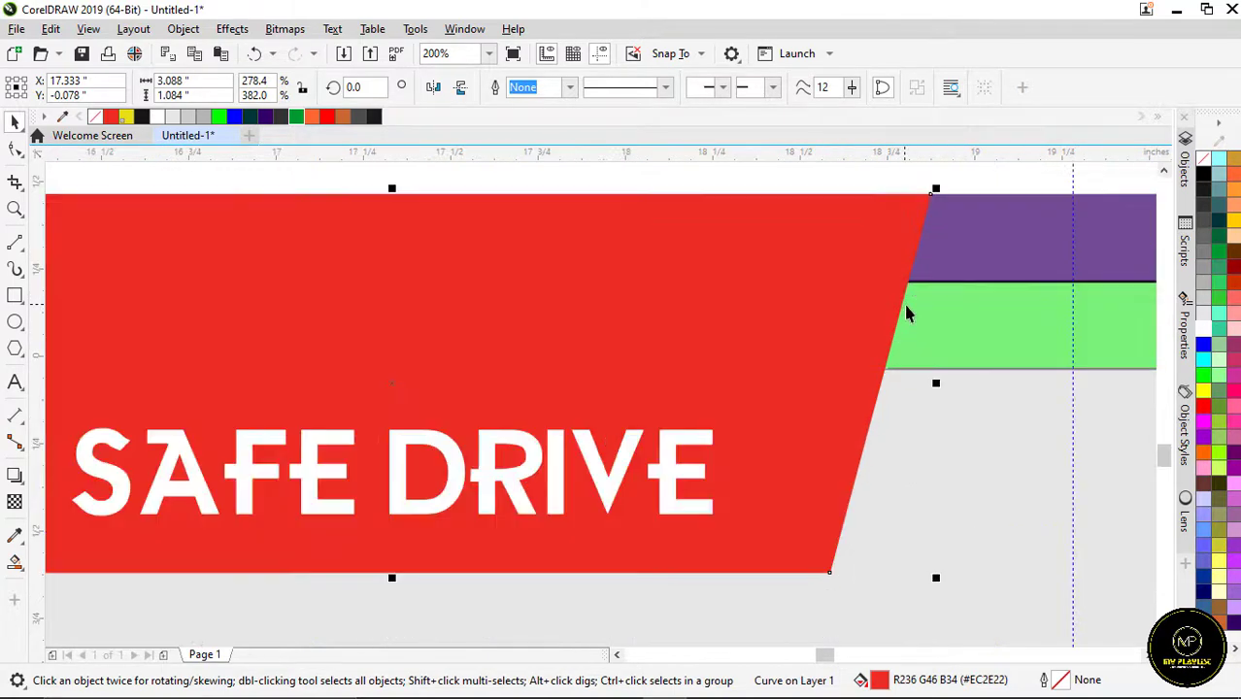
scroll(899, 291, "down", 1)
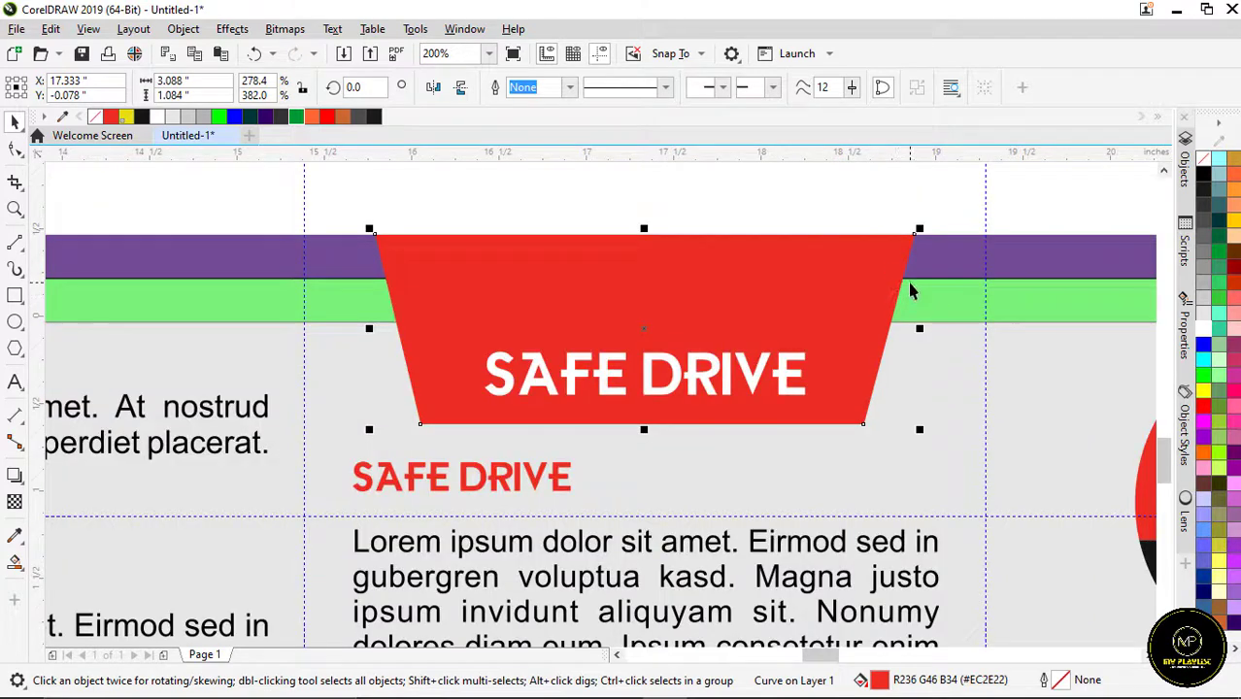
scroll(904, 265, "up", 1)
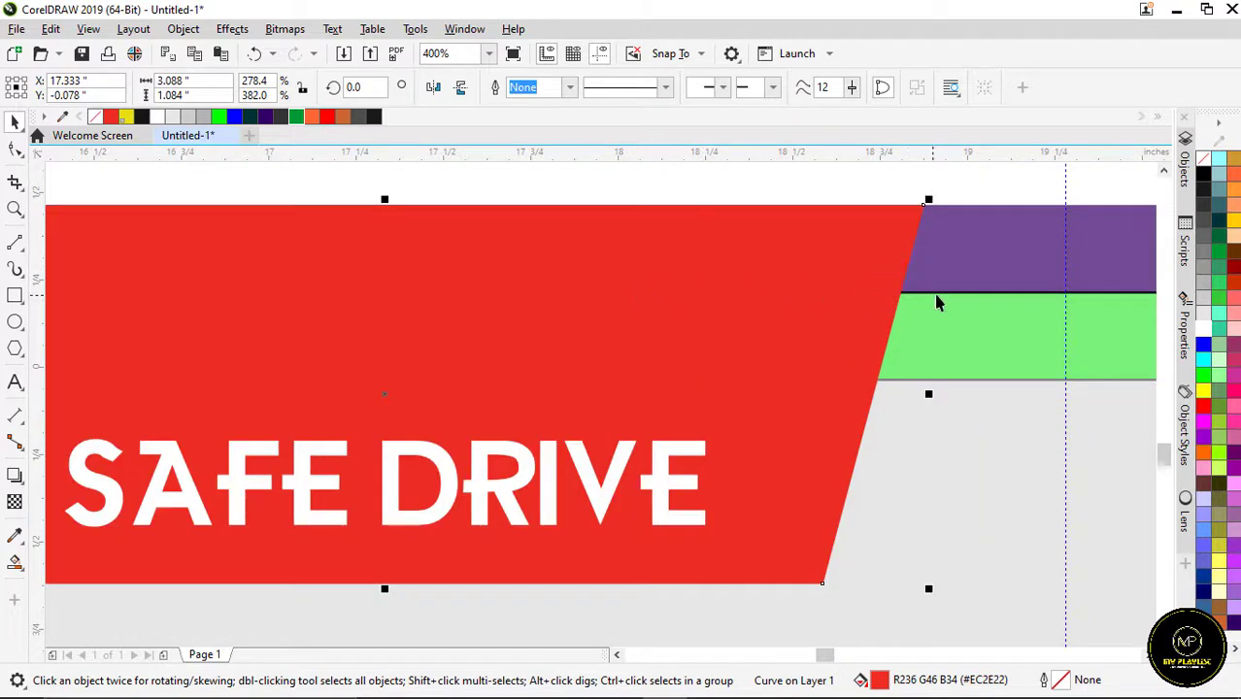
scroll(815, 294, "down", 1)
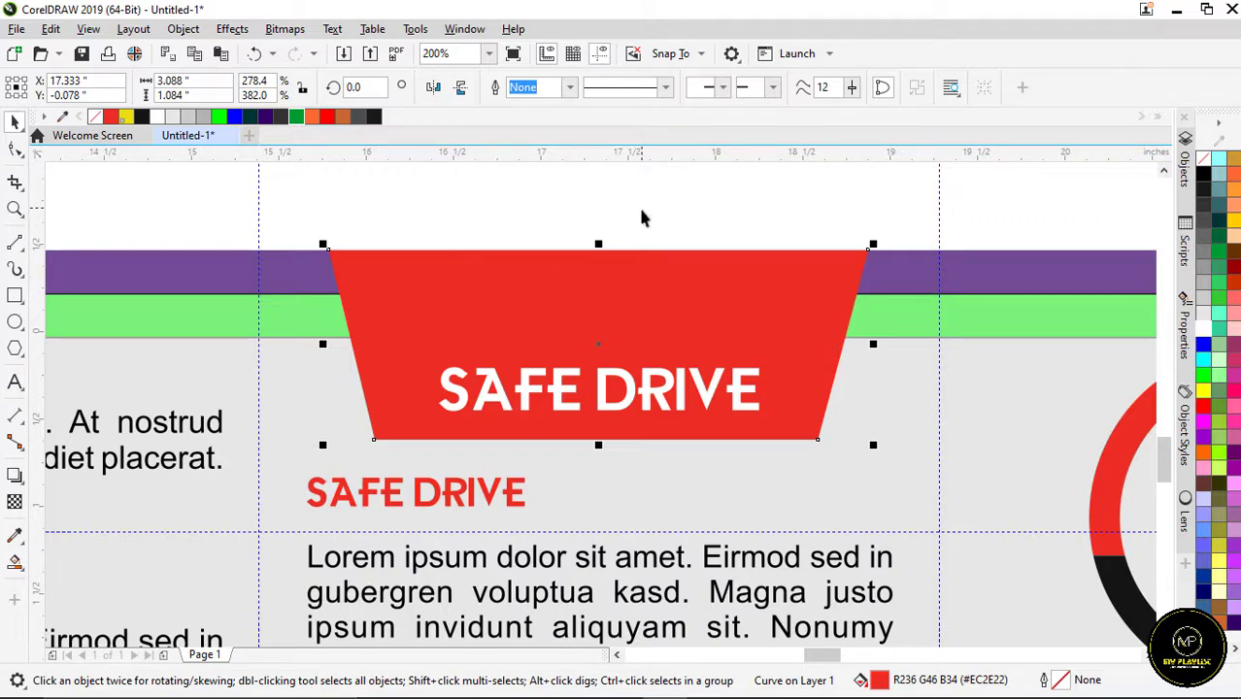
Widen the red rectangle behind the white paragraph to 2.919 inches by extending its outer side at the brochure's bleed edge
scroll(617, 210, "down", 2)
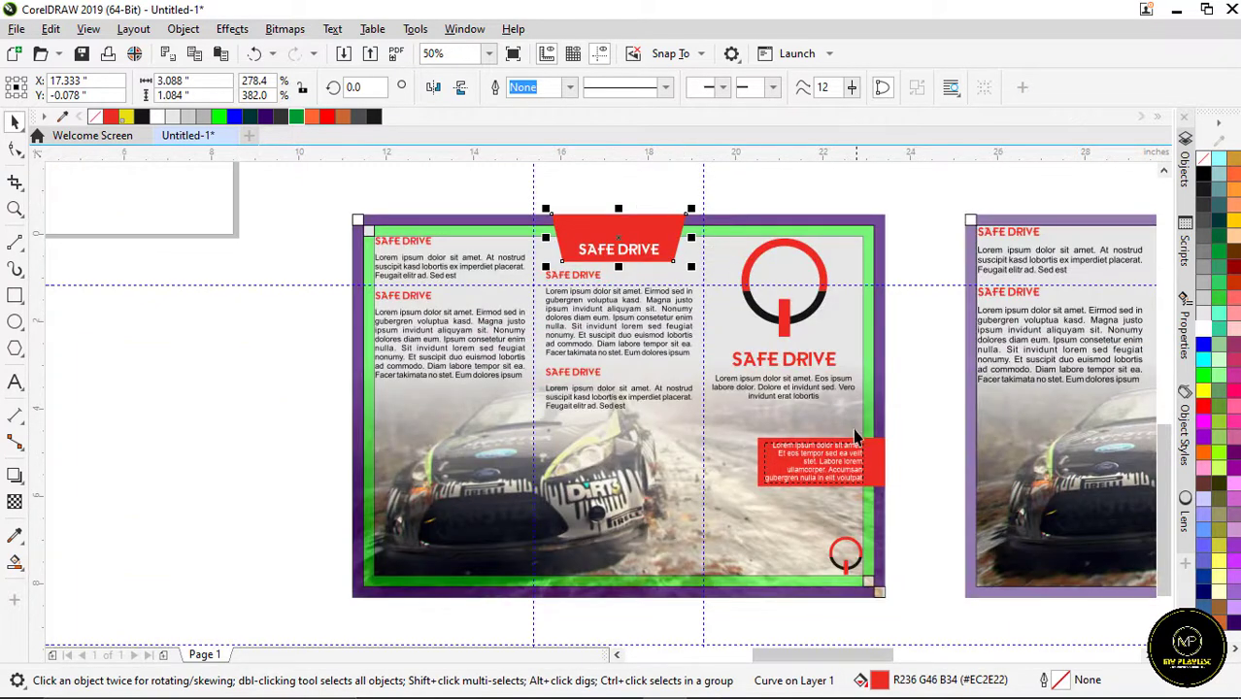
scroll(873, 471, "up", 2)
left_click(901, 389)
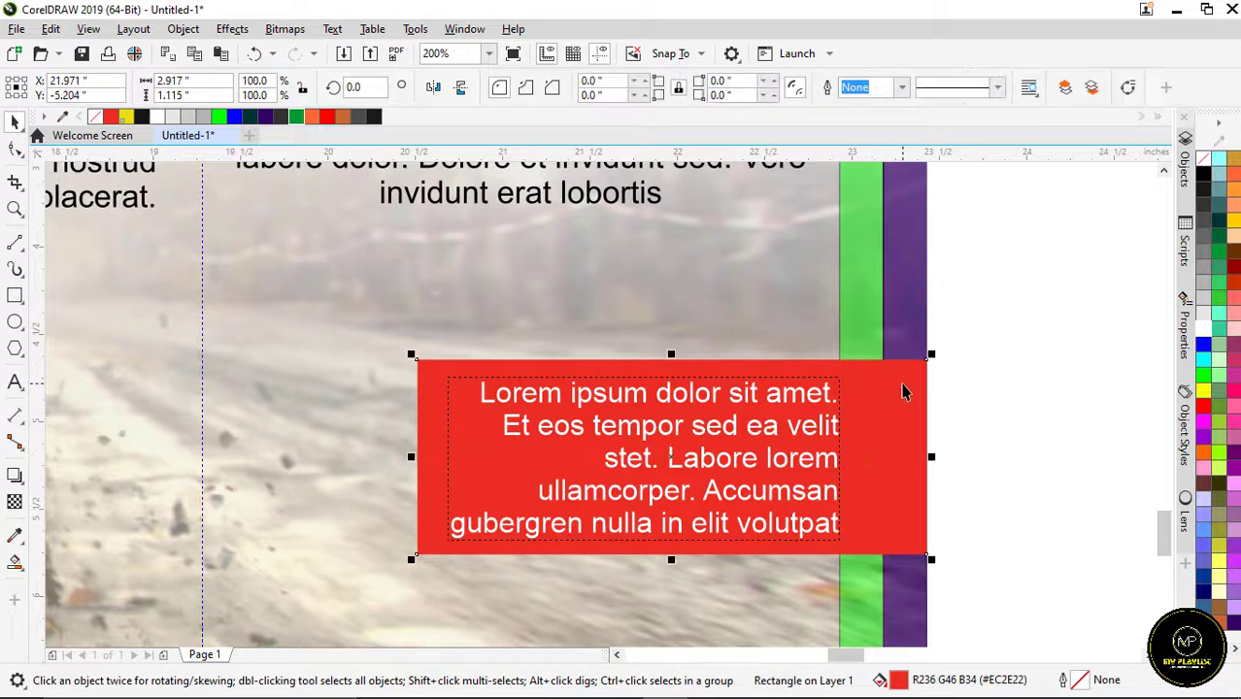
mouse_move(931, 457)
left_mouse_down()
mouse_move(890, 462)
mouse_move(929, 456)
left_mouse_up()
scroll(886, 320, "down", 3)
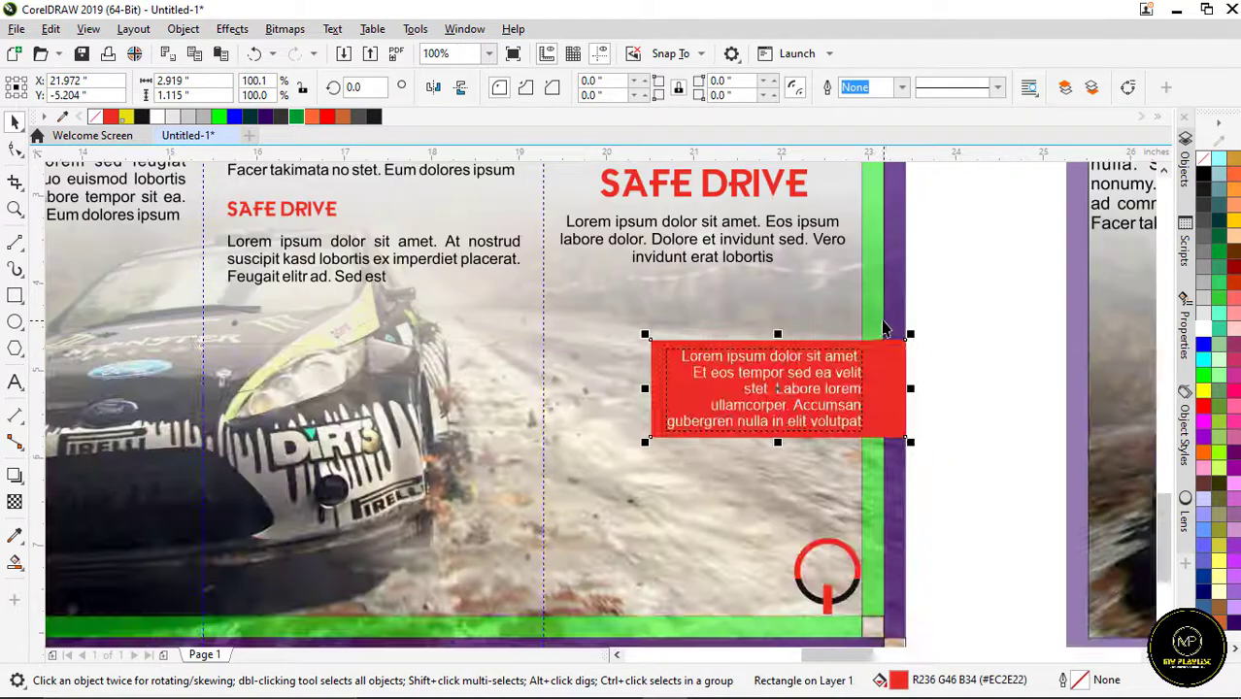
scroll(858, 292, "down", 1)
scroll(880, 330, "up", 3)
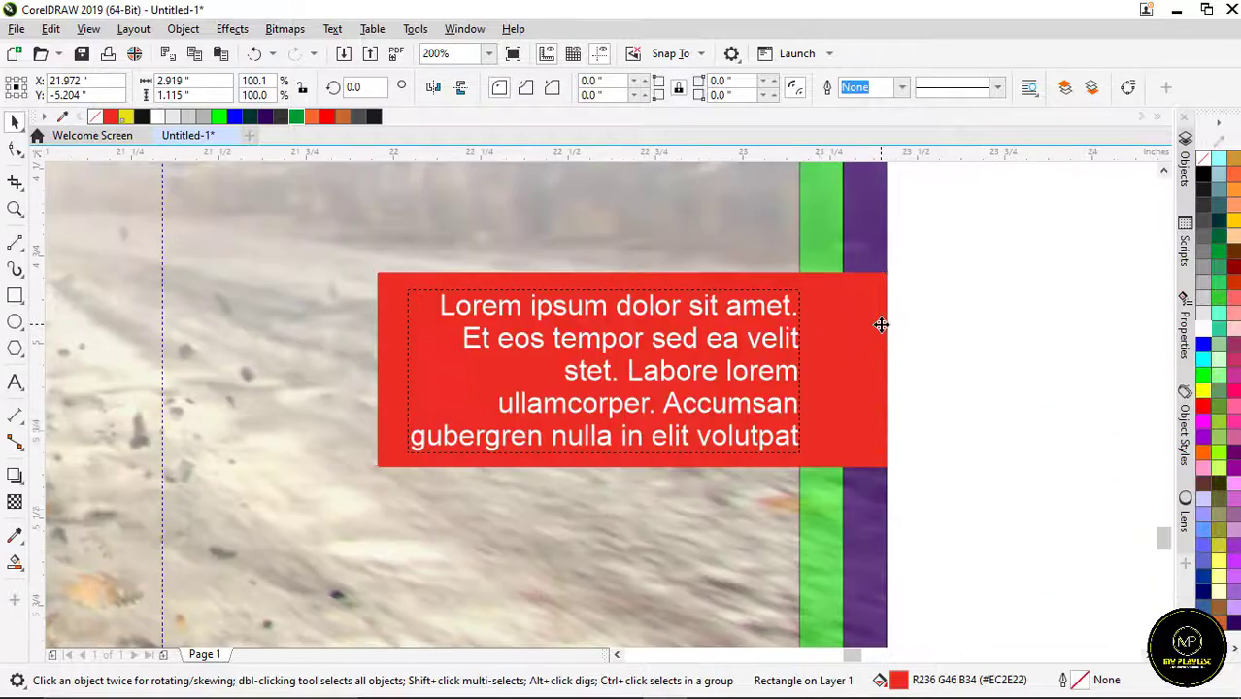
scroll(925, 360, "down", 1)
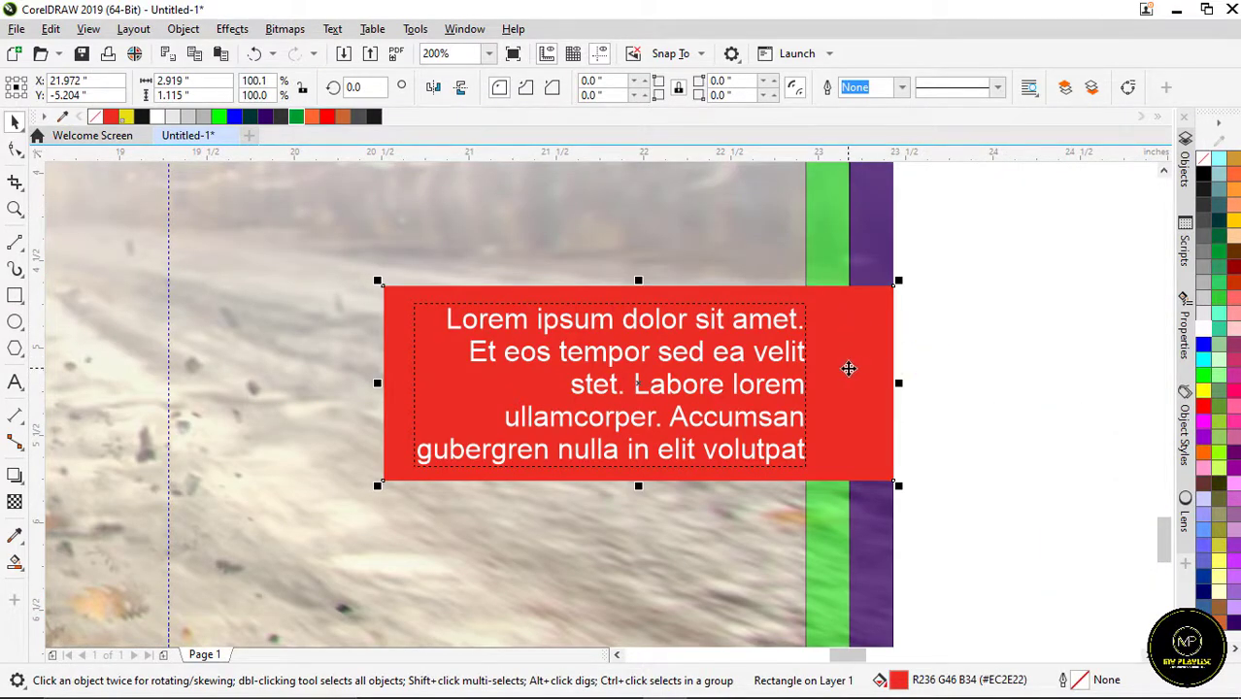
scroll(927, 282, "down", 1)
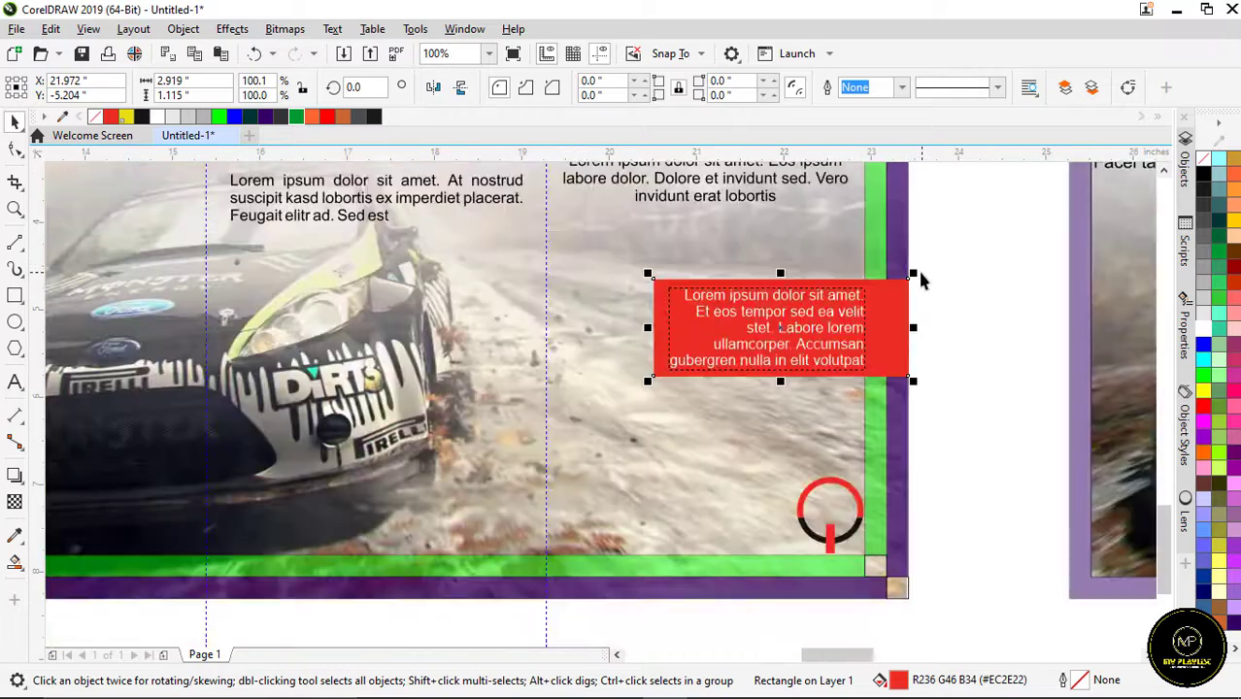
Select the car background photo in the green-bordered brochure and inspect how its lower corner meets the purple bleed border
scroll(832, 566, "up", 1)
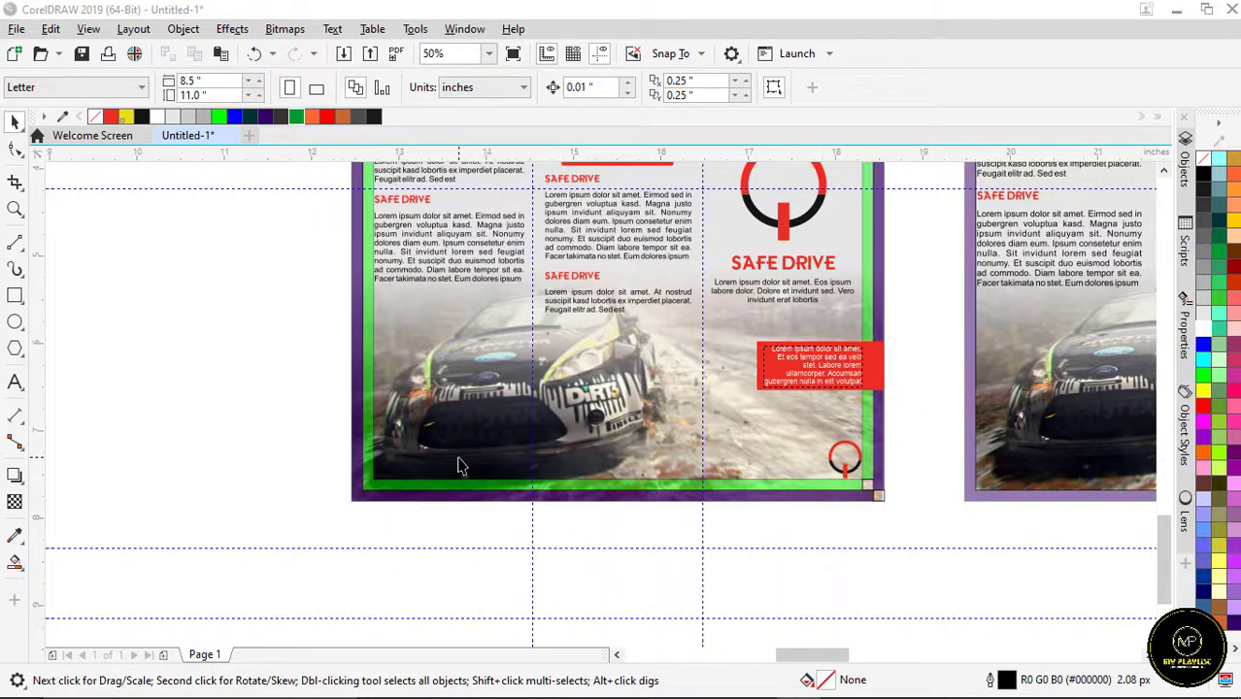
scroll(460, 466, "up", 1)
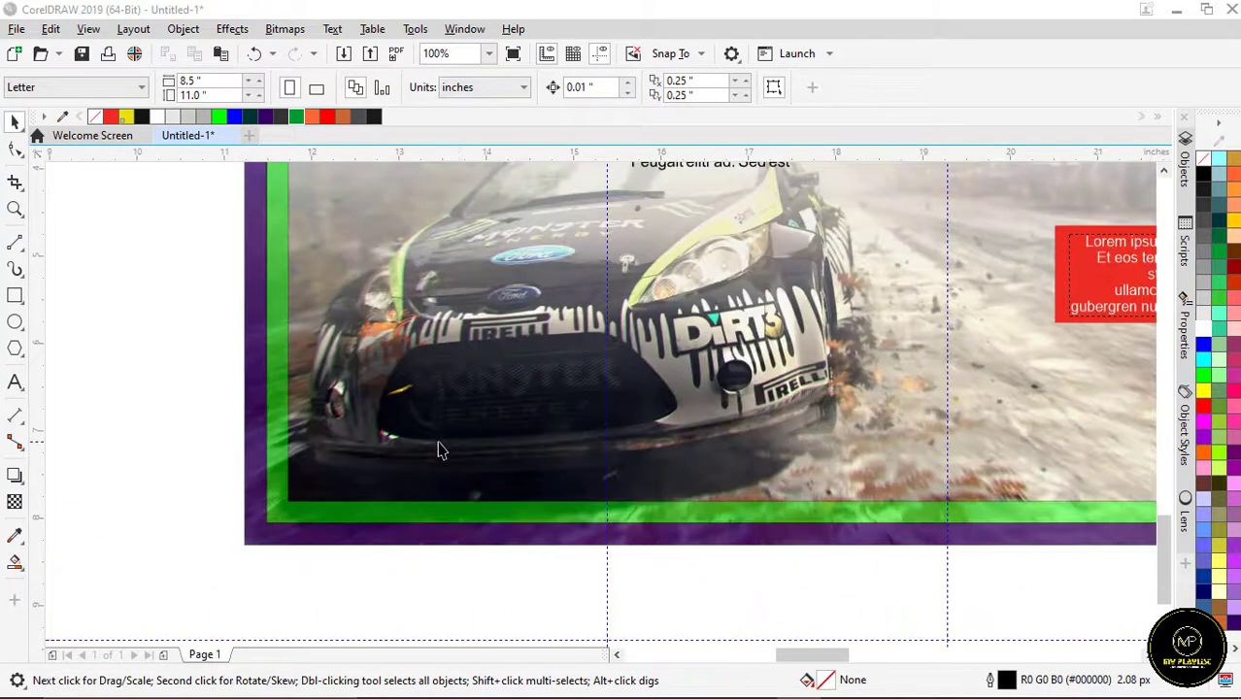
left_click(451, 429)
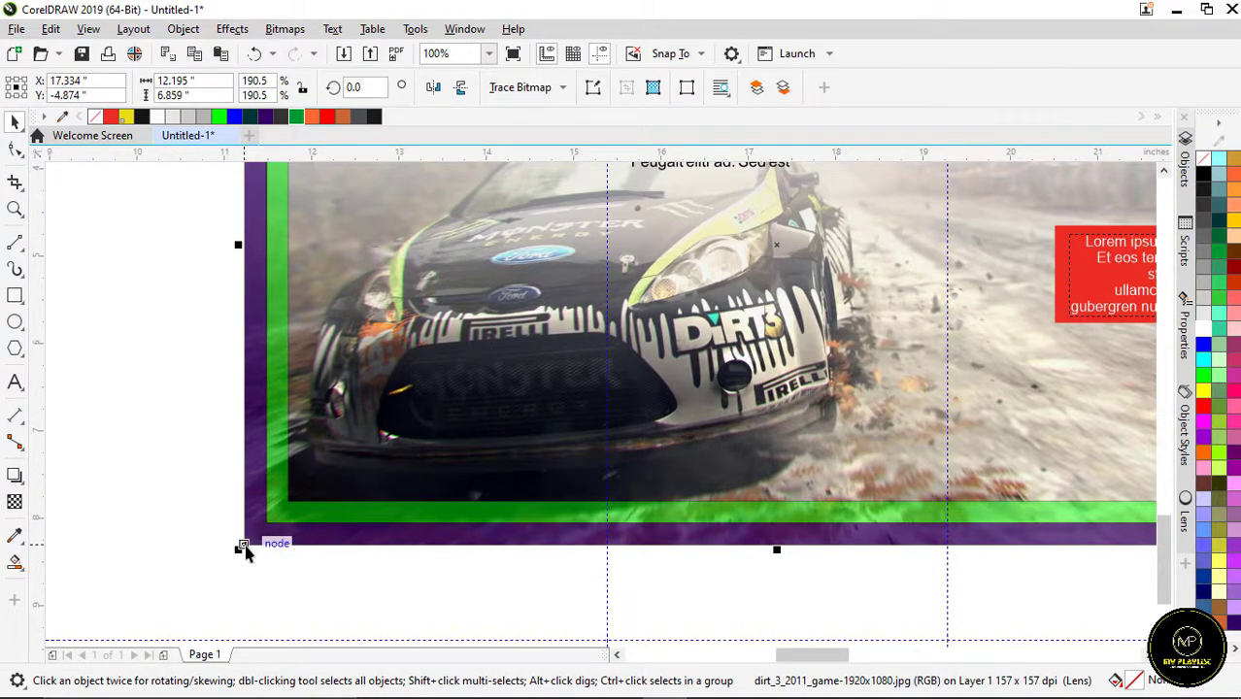
scroll(281, 468, "down", 1)
scroll(282, 468, "up", 1)
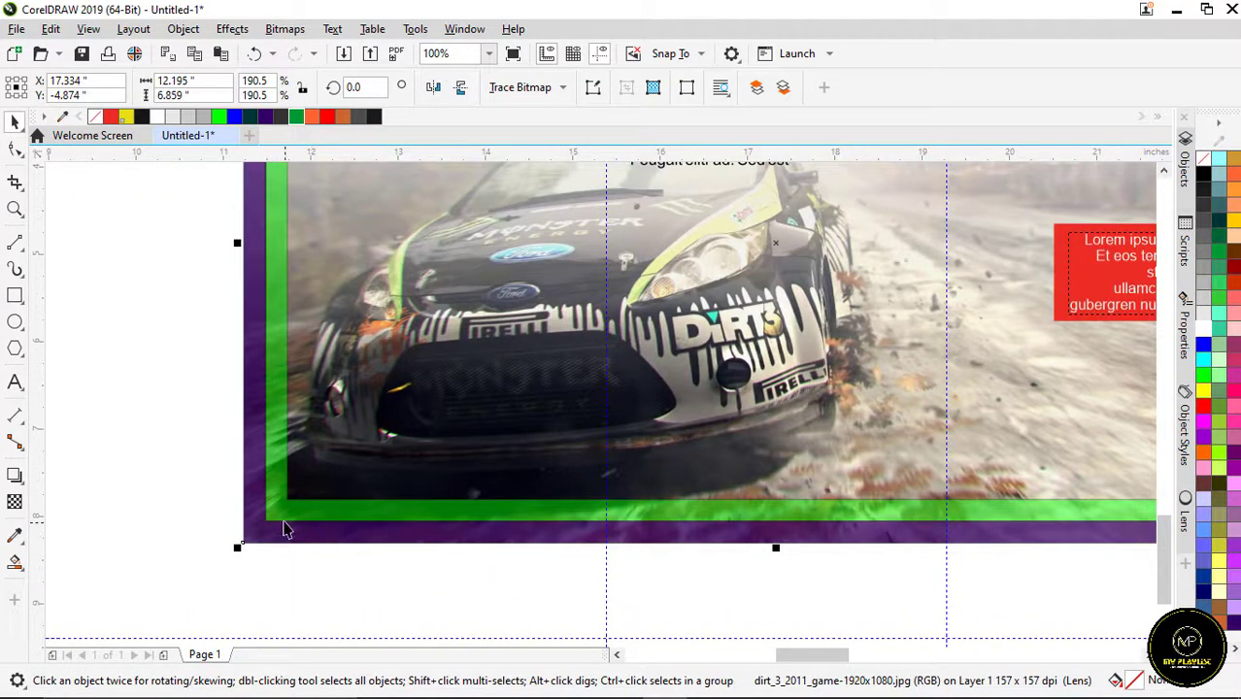
scroll(257, 446, "down", 2)
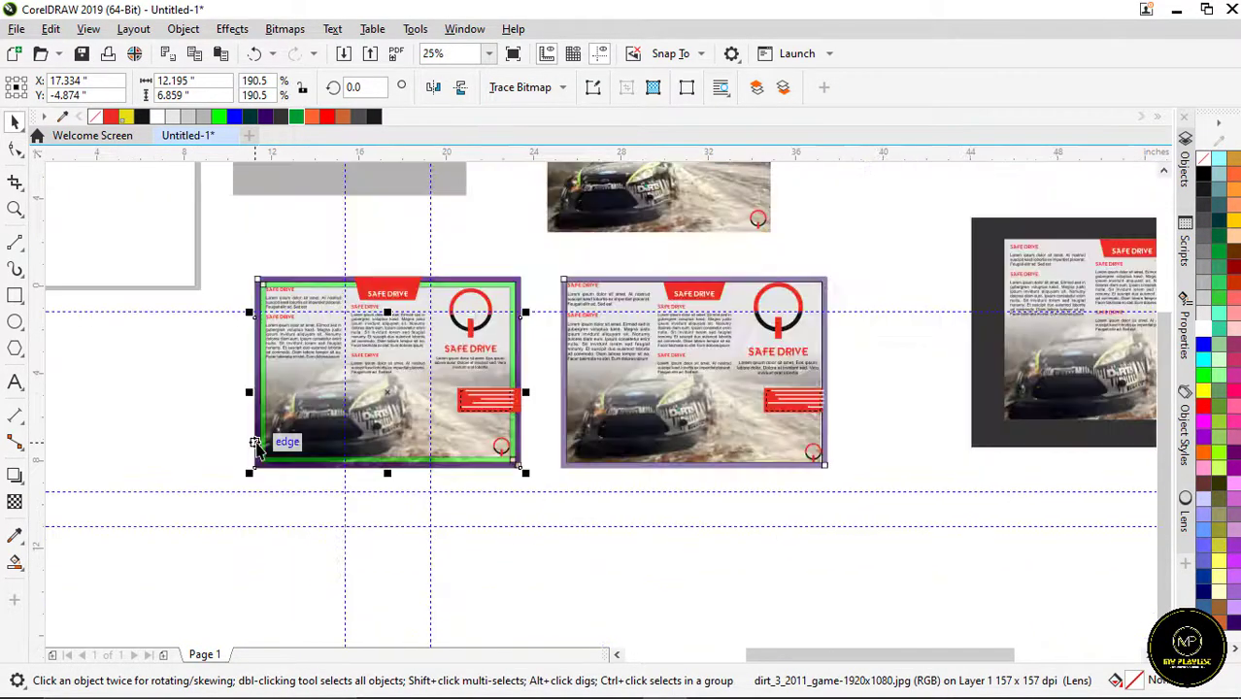
Examine where the first-column text and the car photo end relative to the purple border on the brochure without a green safe zone
scroll(740, 367, "up", 1)
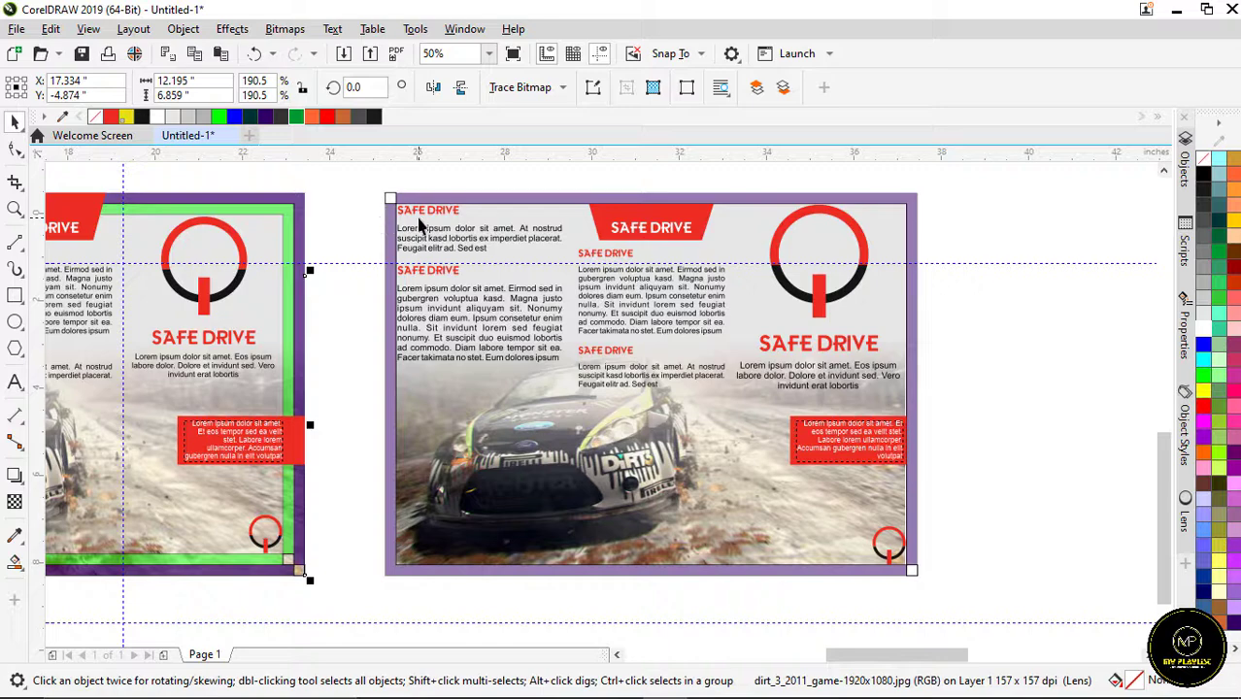
scroll(388, 203, "up", 1)
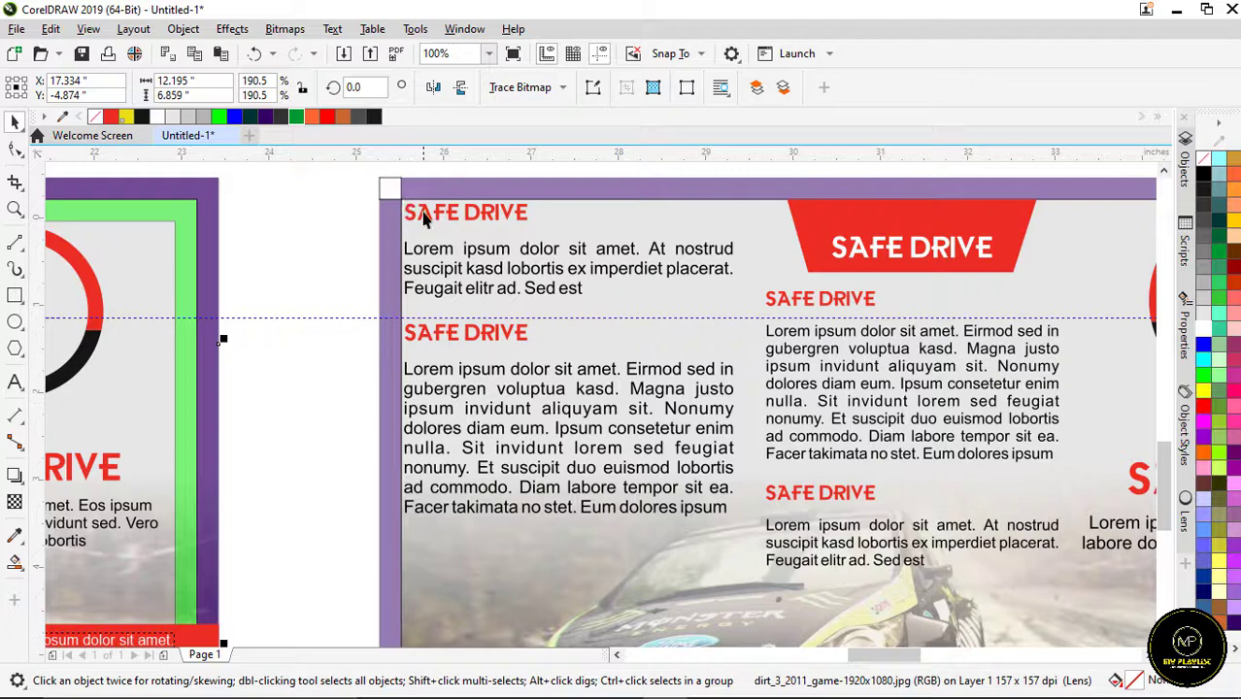
scroll(422, 203, "down", 1)
scroll(434, 555, "up", 1)
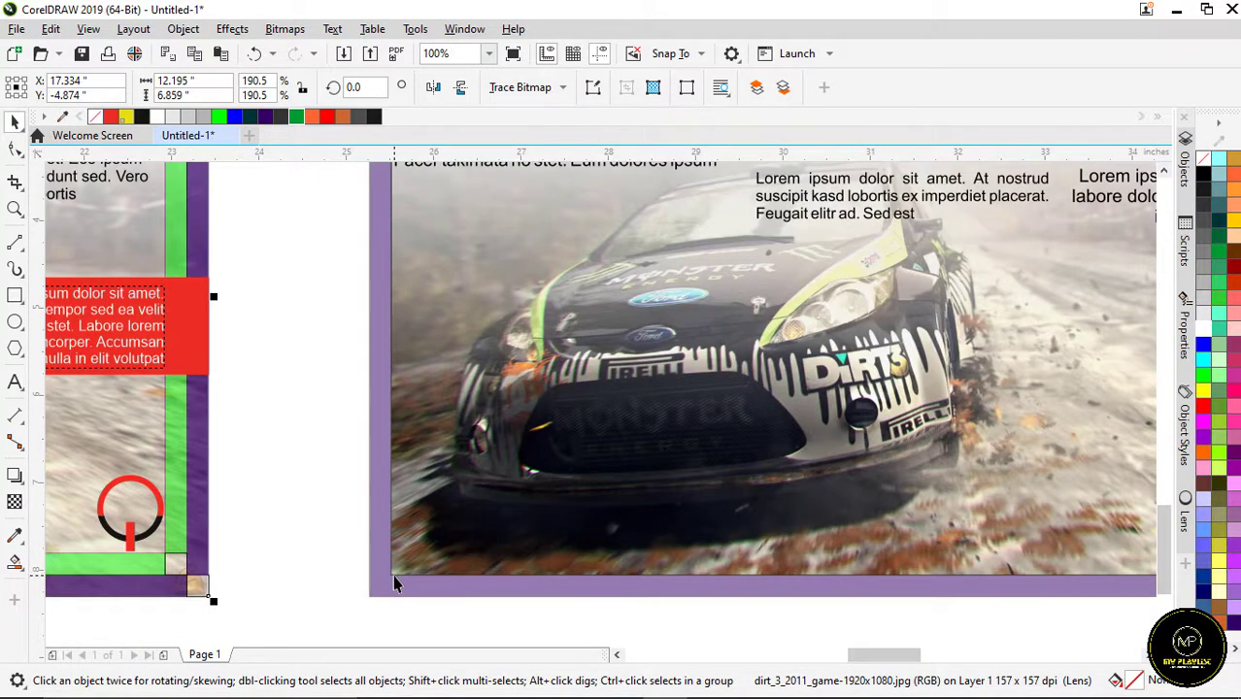
scroll(375, 532, "down", 1)
scroll(405, 572, "up", 1)
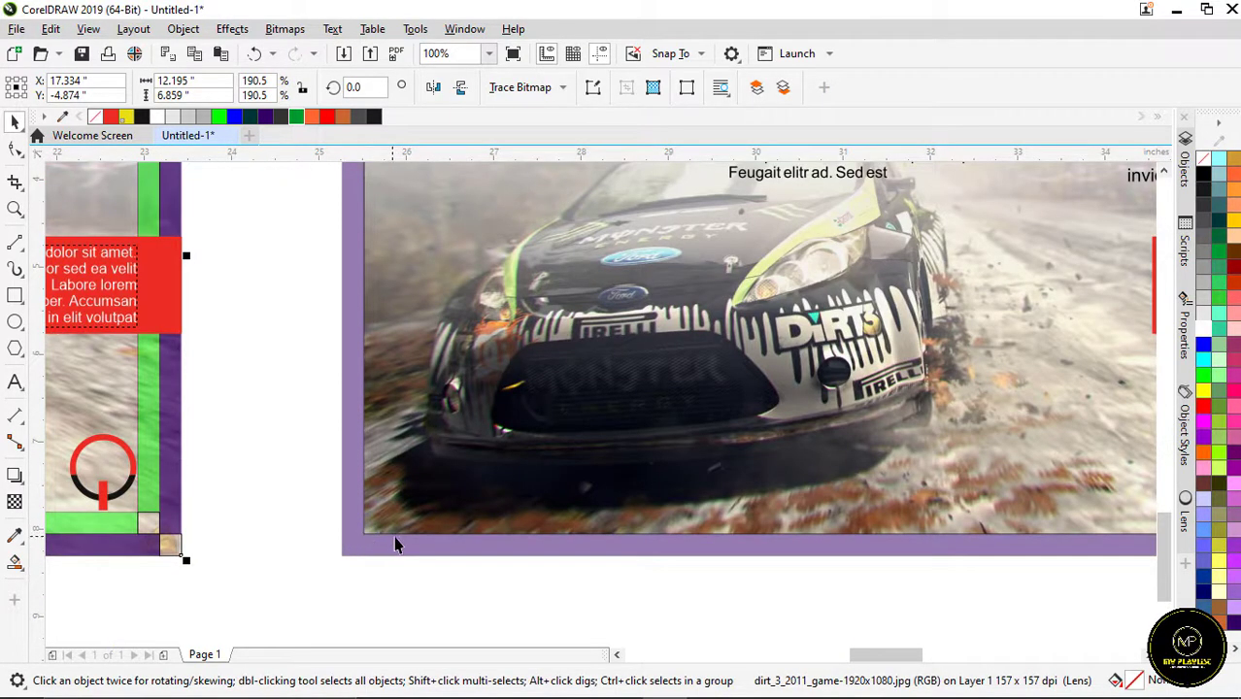
scroll(360, 533, "down", 1)
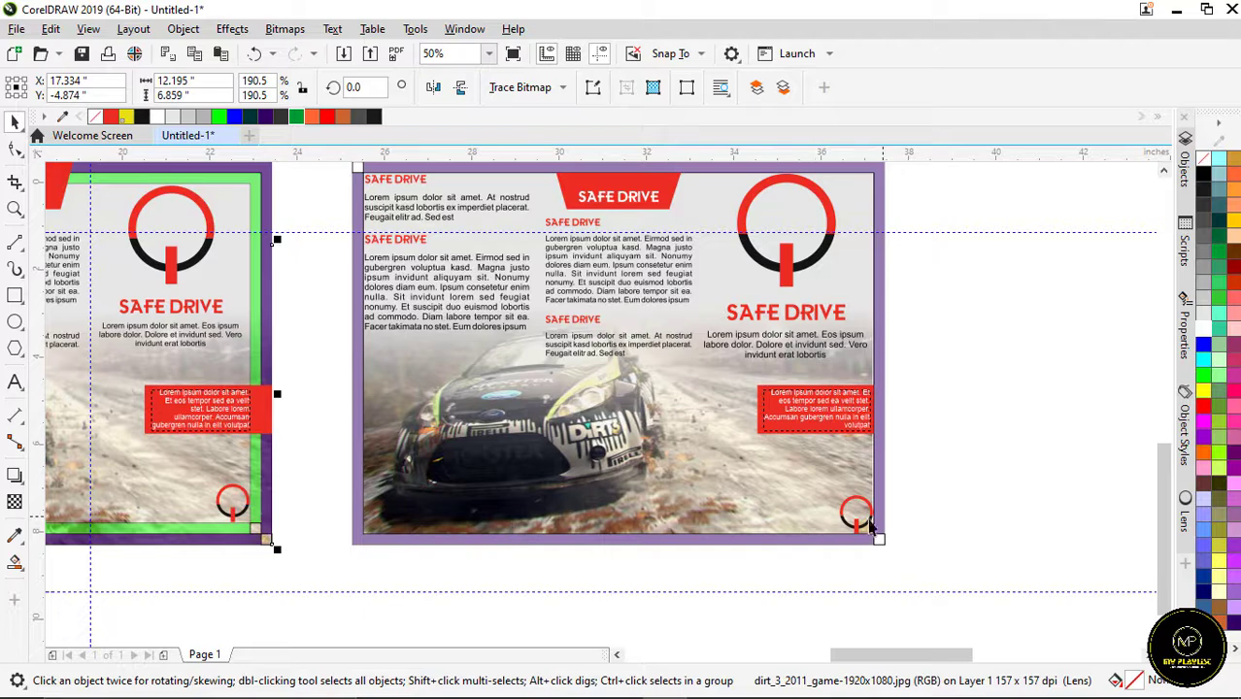
Examine the spacing between the trim line and the small corner logo and large circle logo on the brochure without a safe zone
scroll(857, 530, "up", 1)
scroll(856, 529, "up", 1)
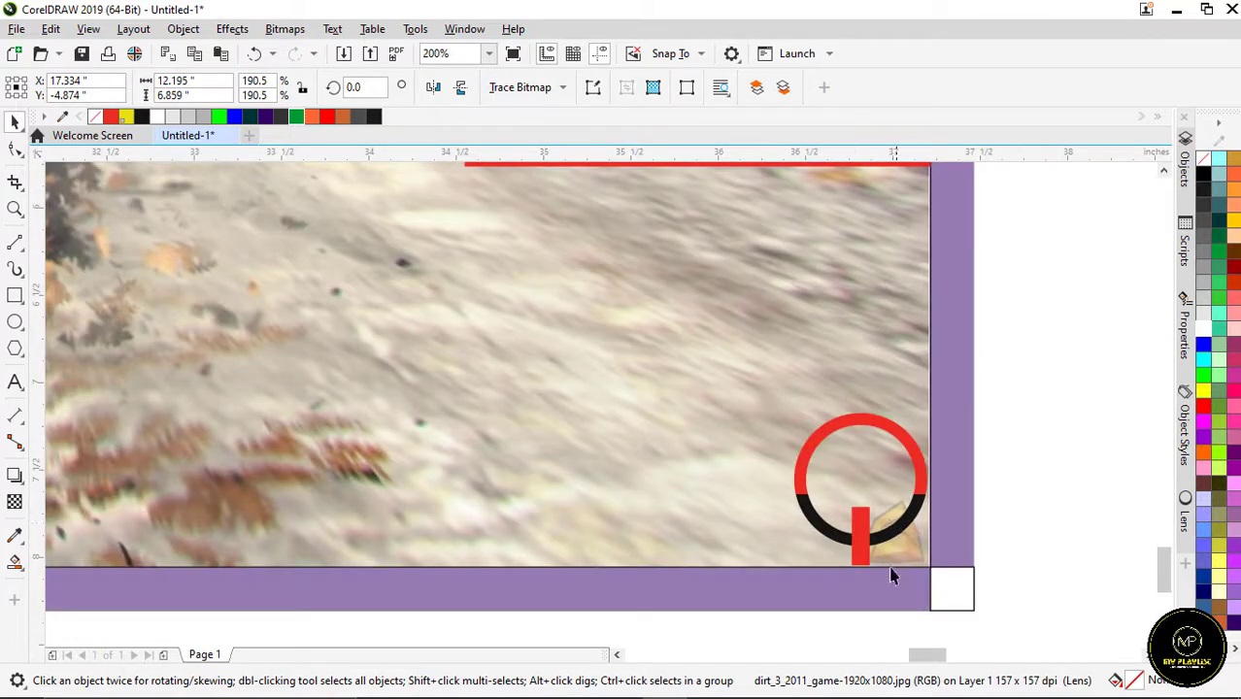
scroll(891, 569, "down", 1)
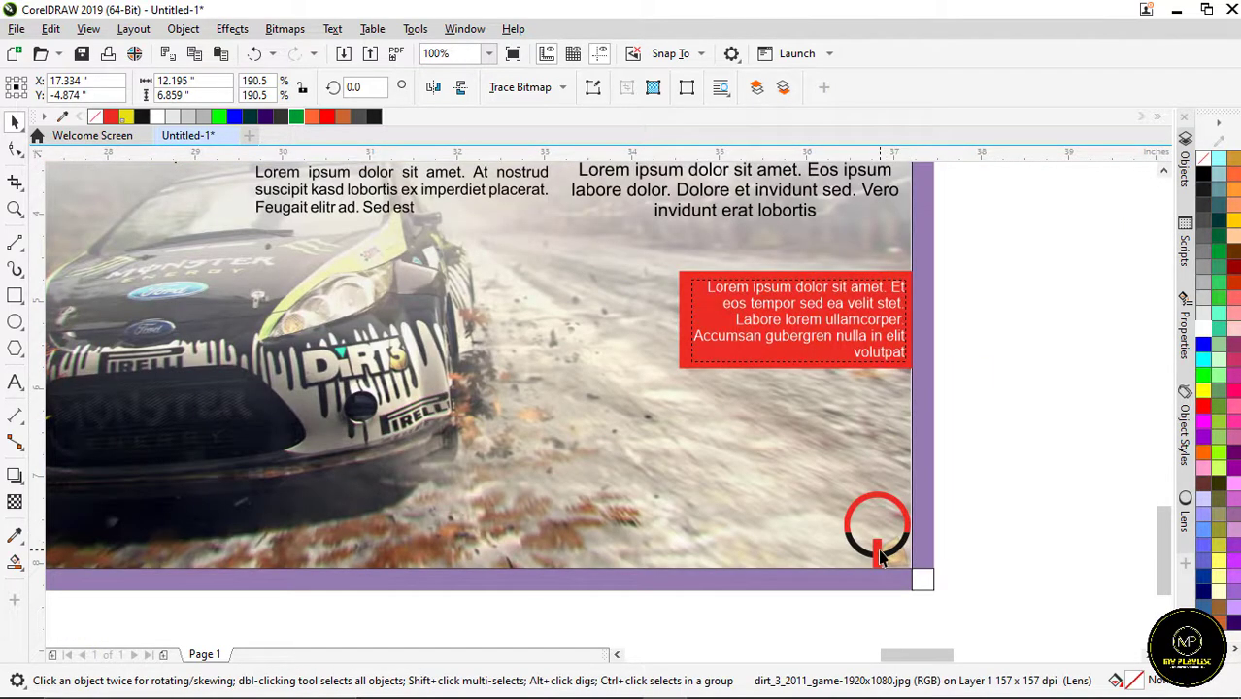
scroll(879, 550, "down", 1)
scroll(889, 202, "up", 1)
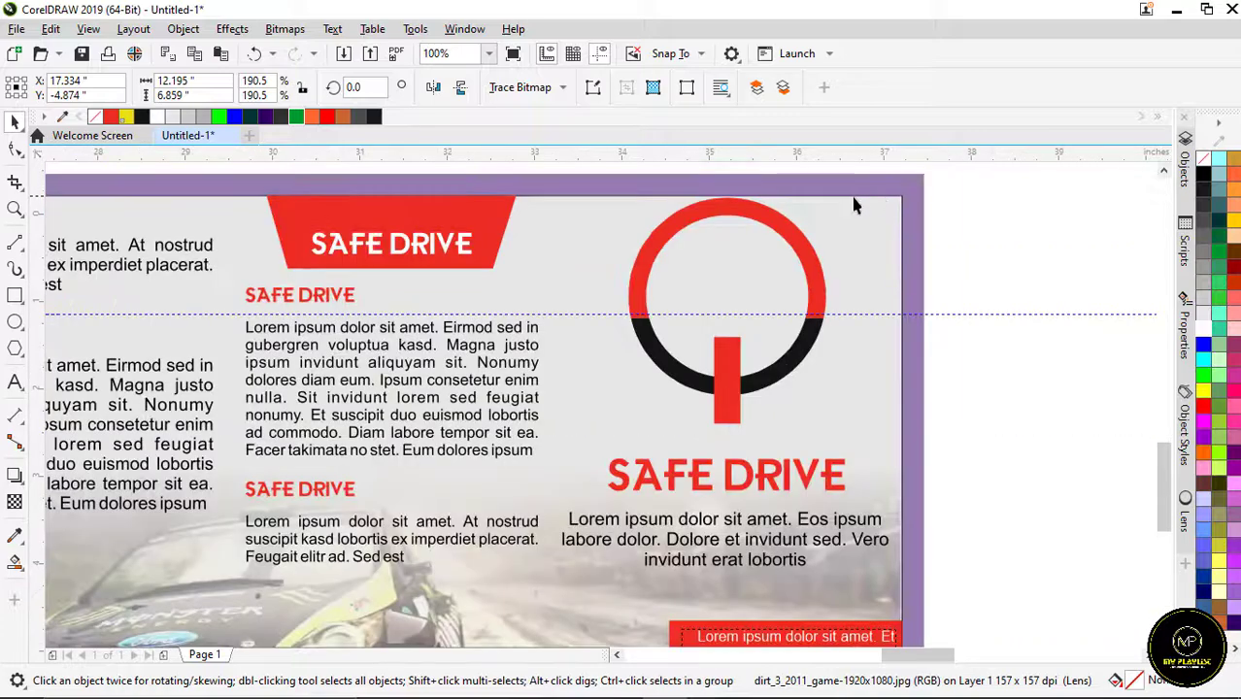
Select the red SAFE DRIVE header trapezoid on the brochure without a safe zone and inspect its upper edge at the trim line
scroll(792, 295, "down", 1)
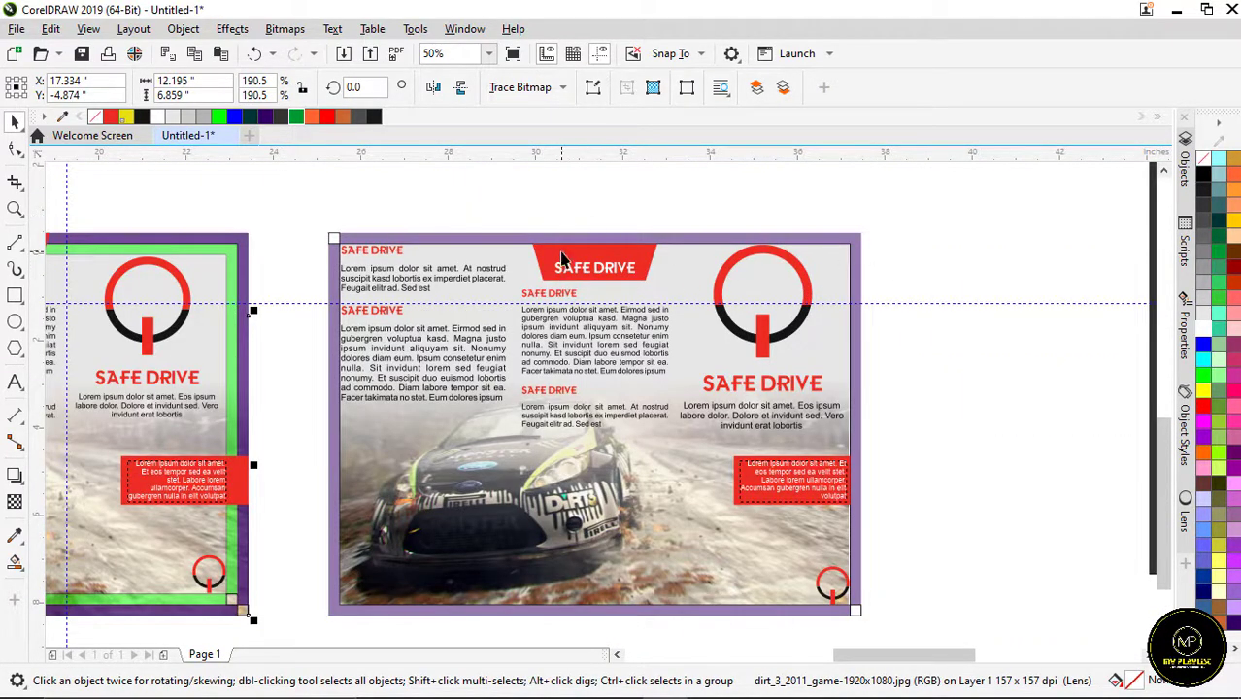
scroll(563, 260, "up", 1)
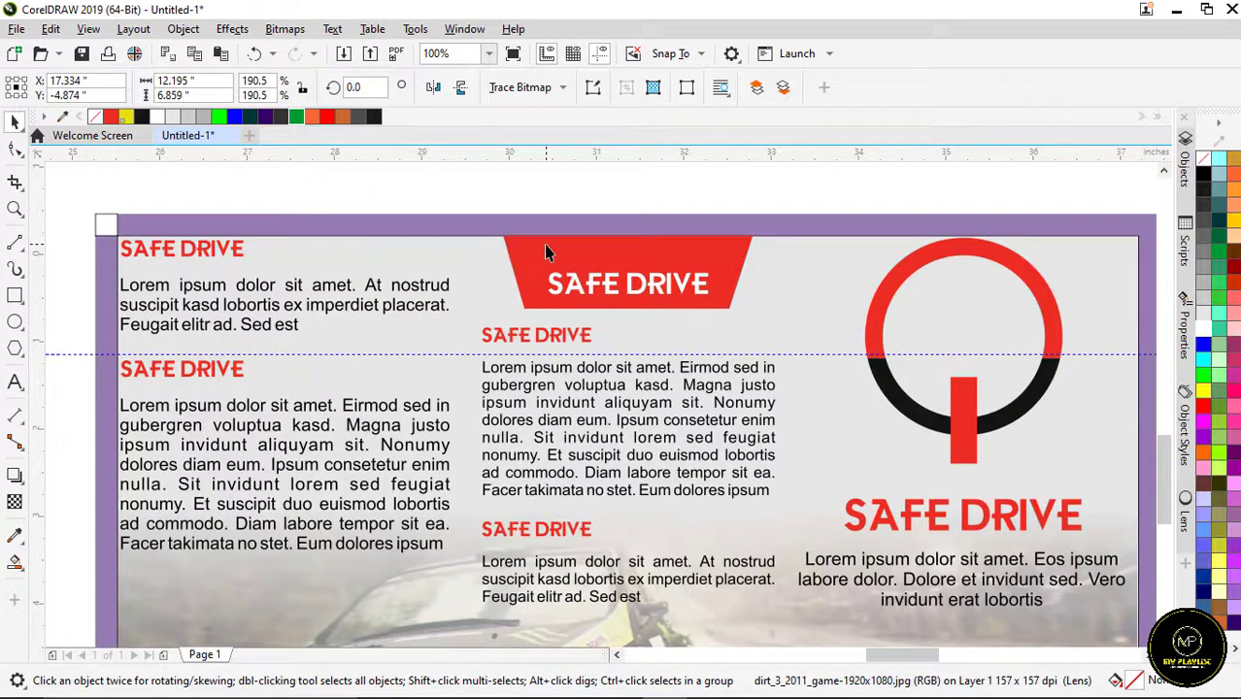
left_click(545, 248)
scroll(603, 250, "down", 1)
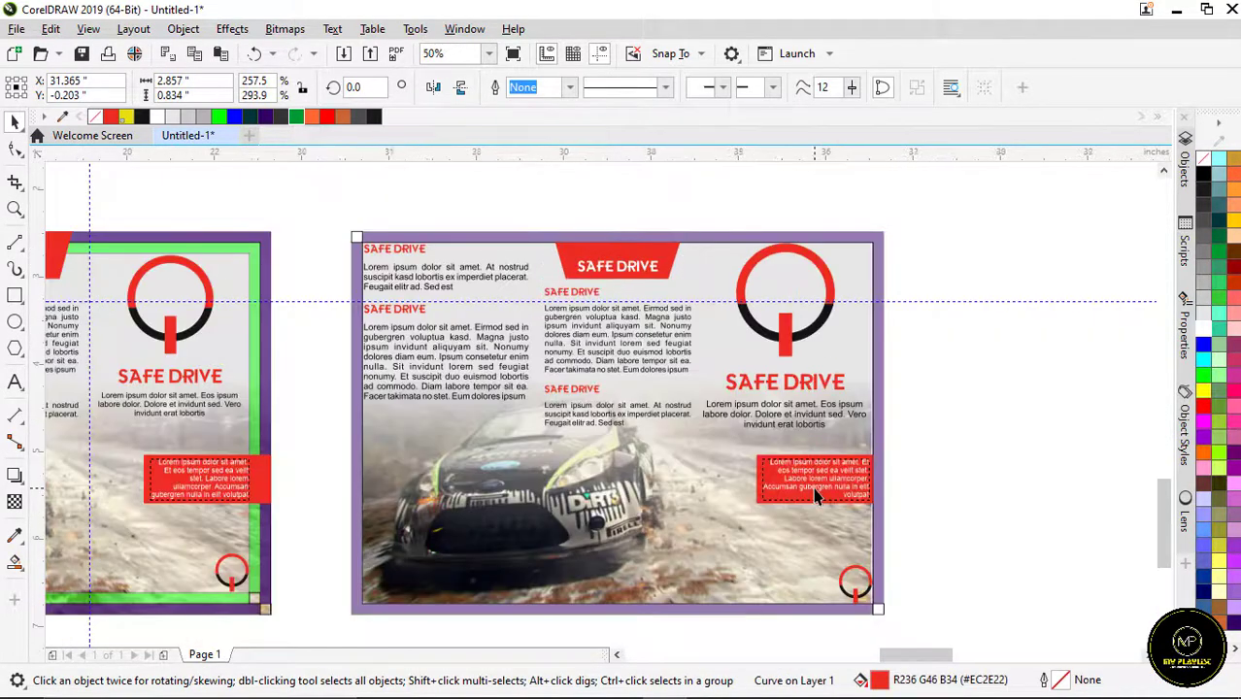
Select the red rectangle behind the white paragraph on the same brochure and inspect its outer side against the purple bleed band
scroll(815, 492, "up", 2)
left_click(821, 366)
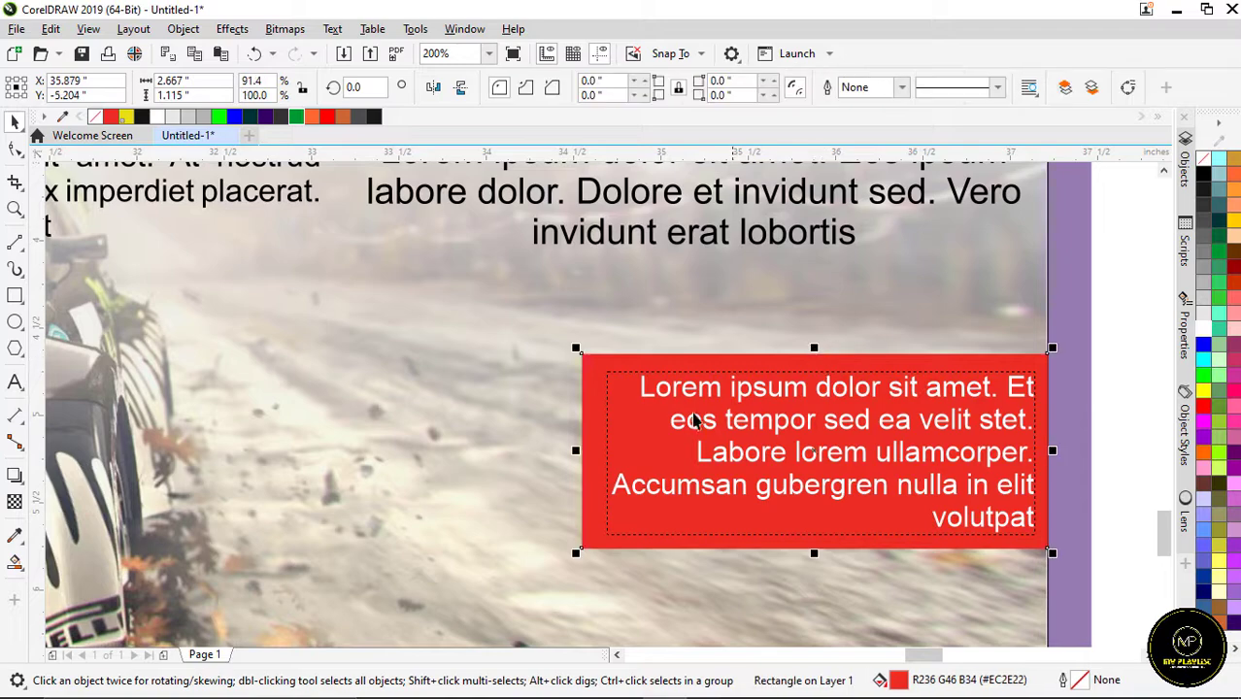
scroll(821, 366, "down", 2)
scroll(695, 369, "down", 1)
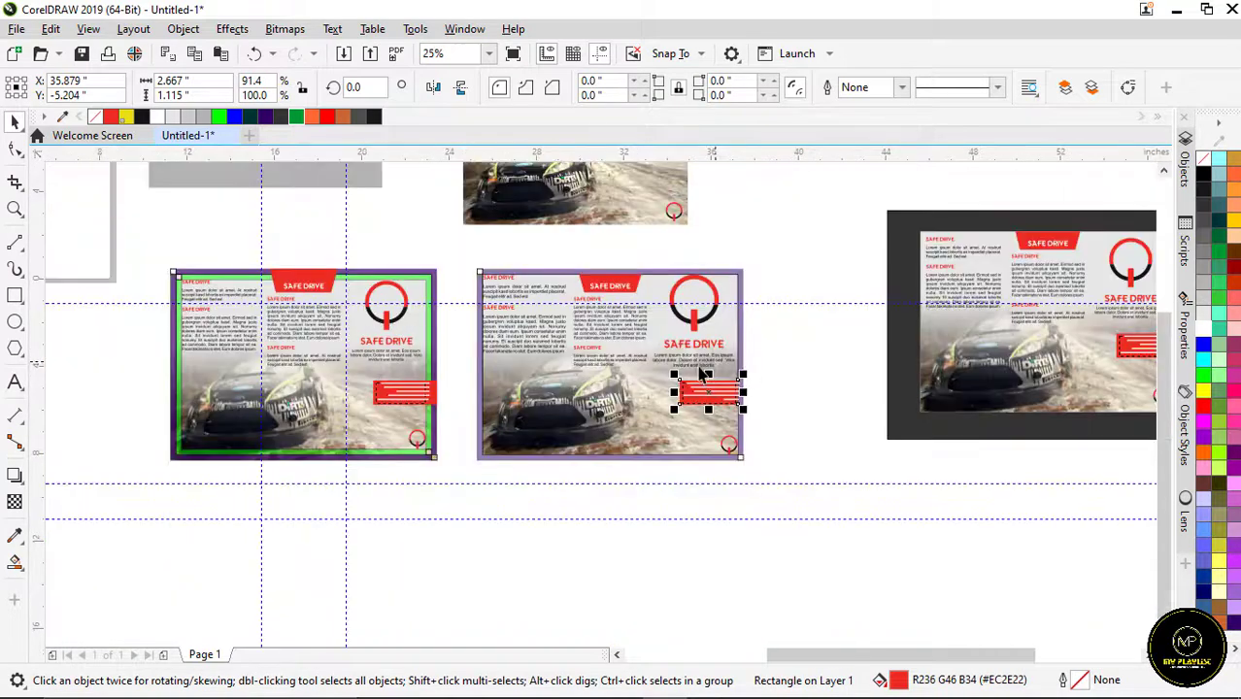
scroll(553, 390, "up", 1)
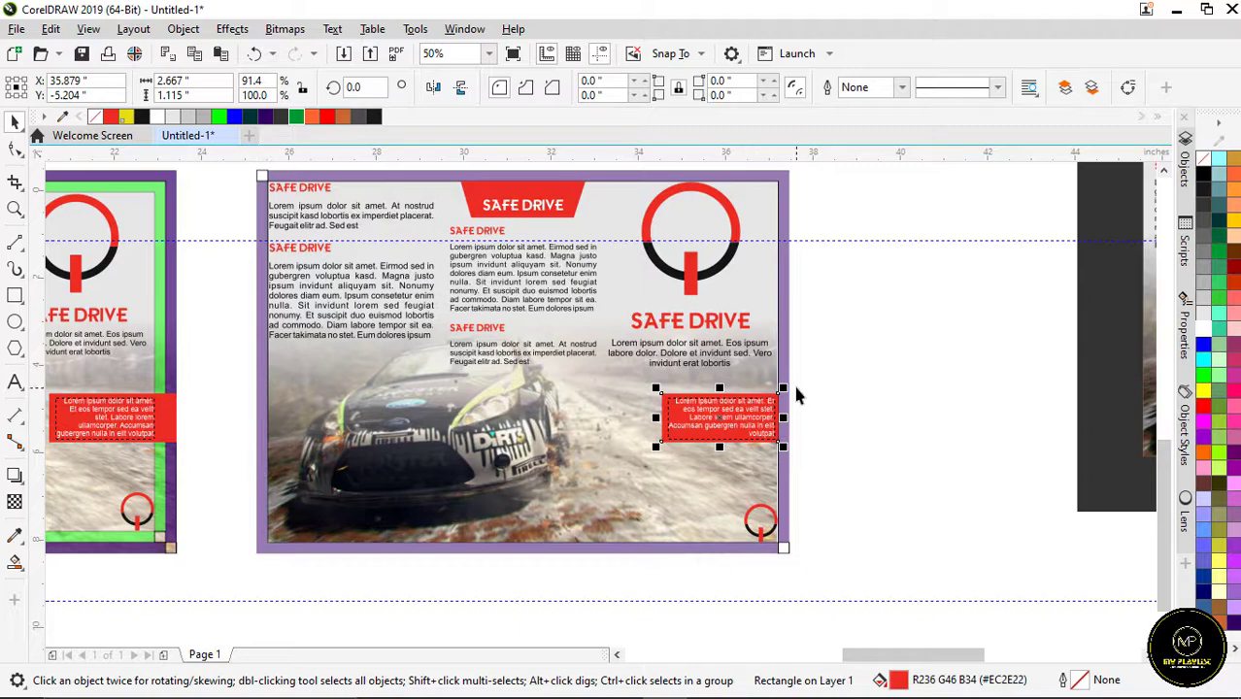
scroll(777, 392, "up", 3)
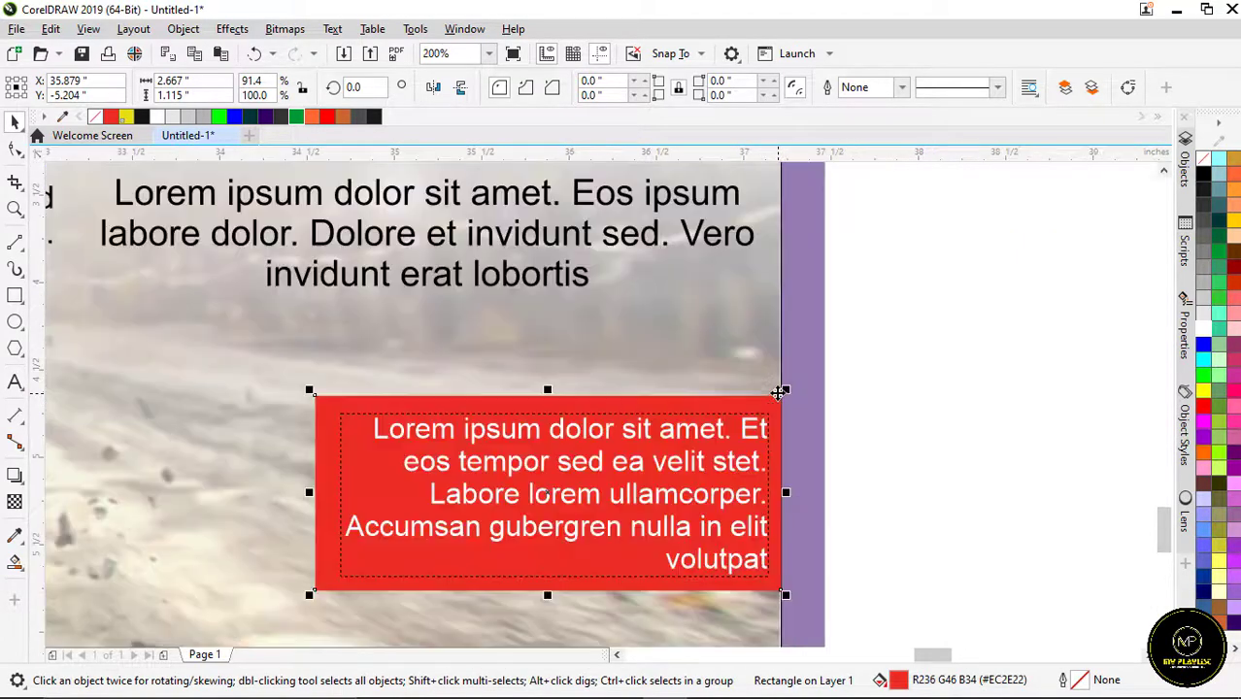
scroll(787, 410, "up", 1)
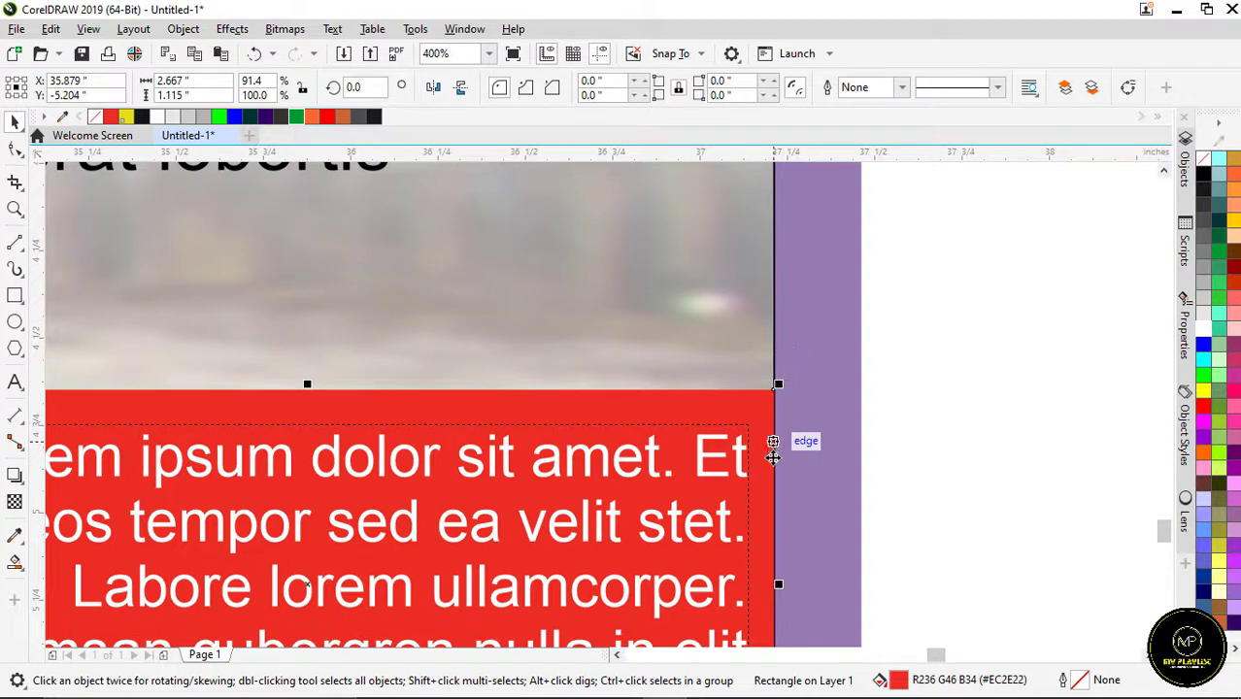
scroll(777, 291, "down", 1)
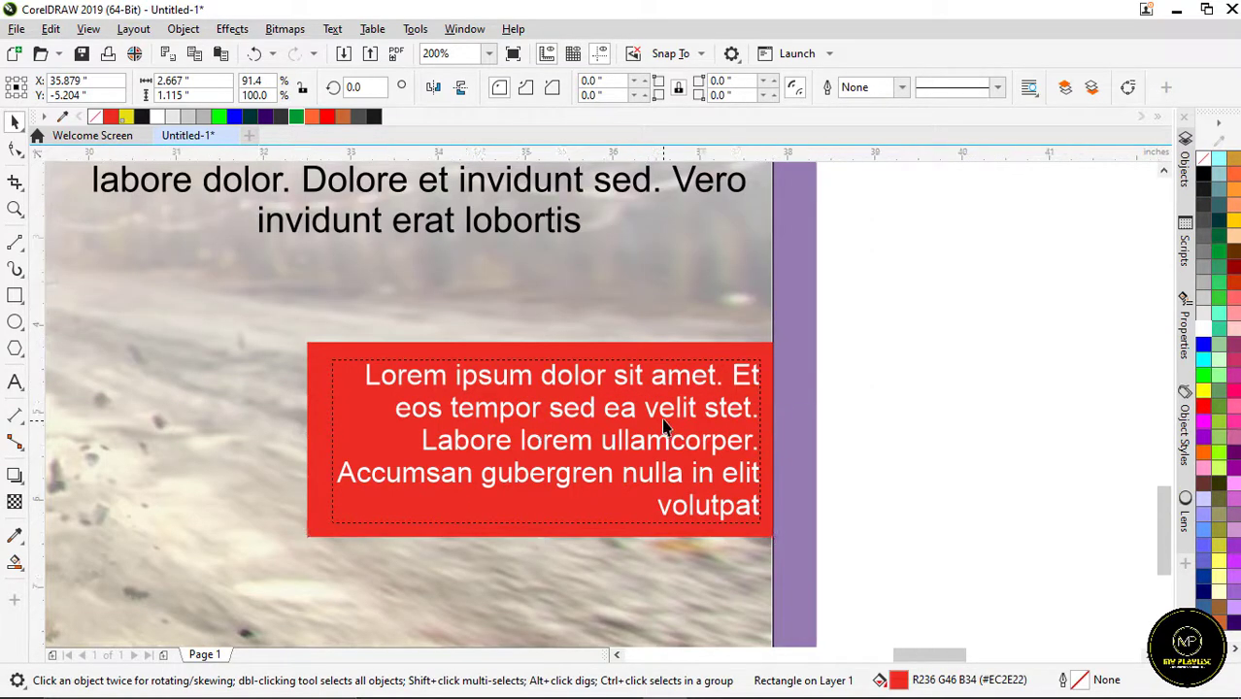
Examine the outer edge beside the red paragraph box on the second brochure placed over the dark background
scroll(680, 408, "down", 2)
scroll(563, 376, "down", 1)
scroll(543, 374, "down", 1)
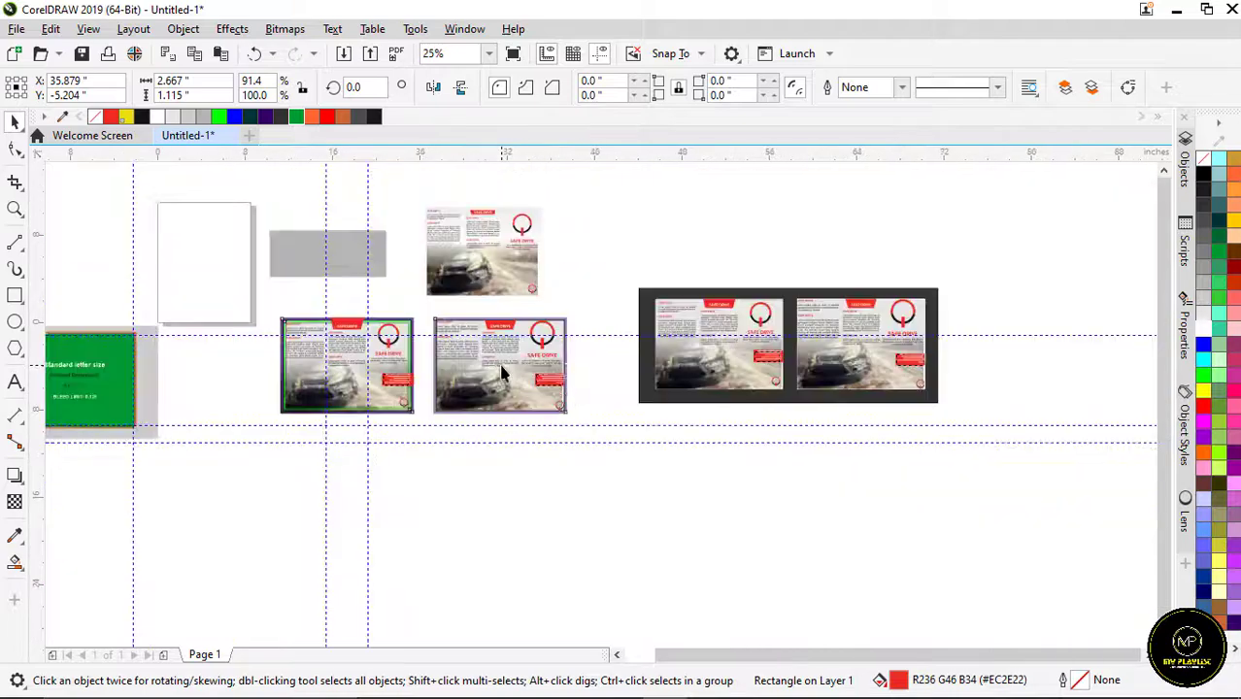
scroll(933, 327, "up", 2)
scroll(866, 304, "up", 1)
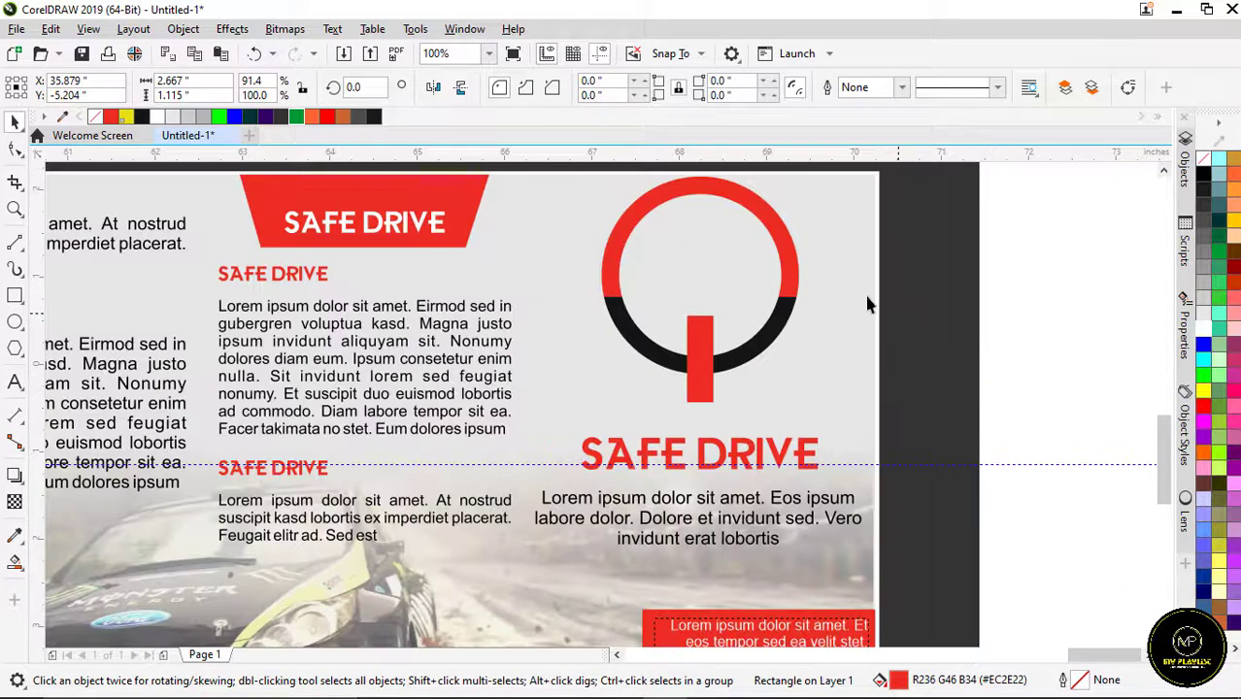
scroll(820, 292, "down", 1)
scroll(850, 441, "up", 3)
scroll(840, 316, "down", 1)
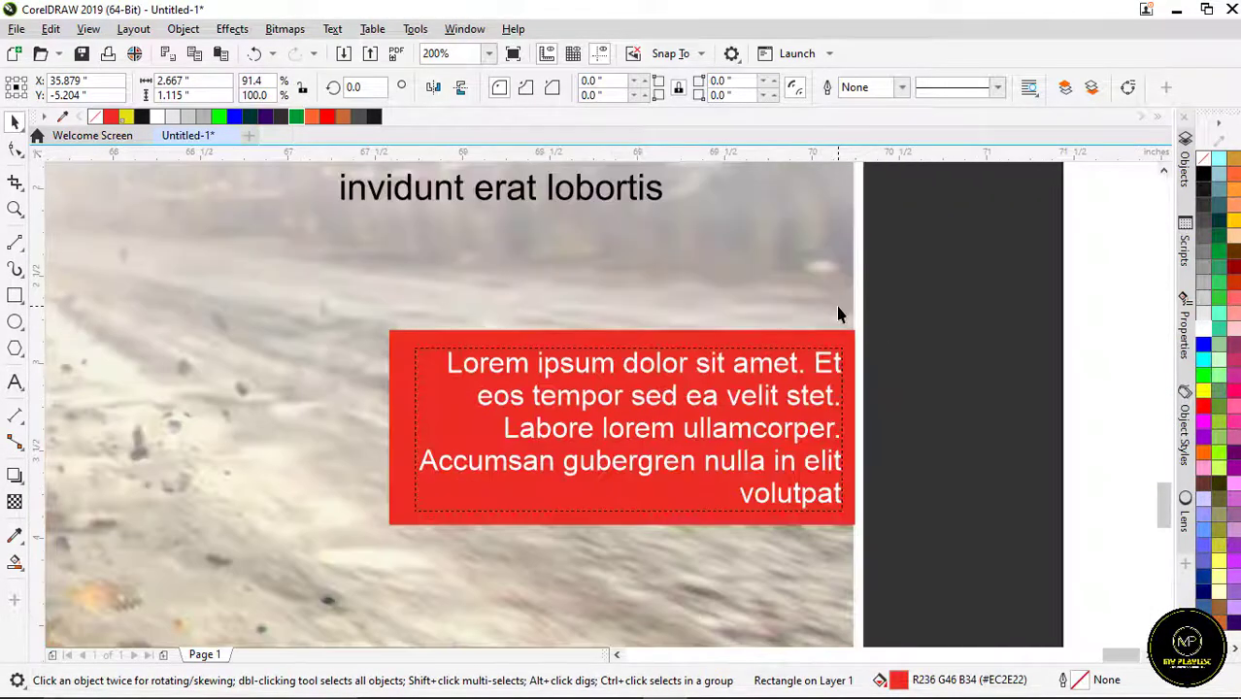
scroll(838, 305, "down", 1)
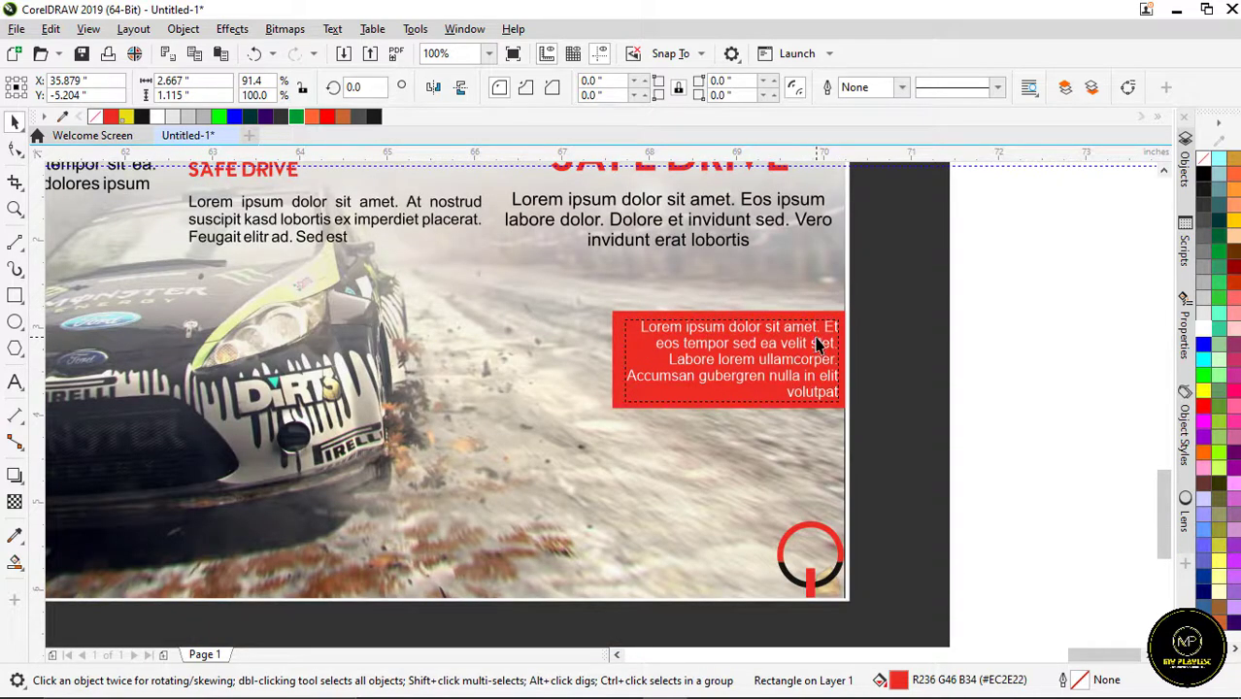
Examine the small logo's position relative to the cut corner of the second brochure on the dark background
scroll(850, 350, "up", 1)
scroll(961, 506, "down", 1)
scroll(977, 538, "up", 1)
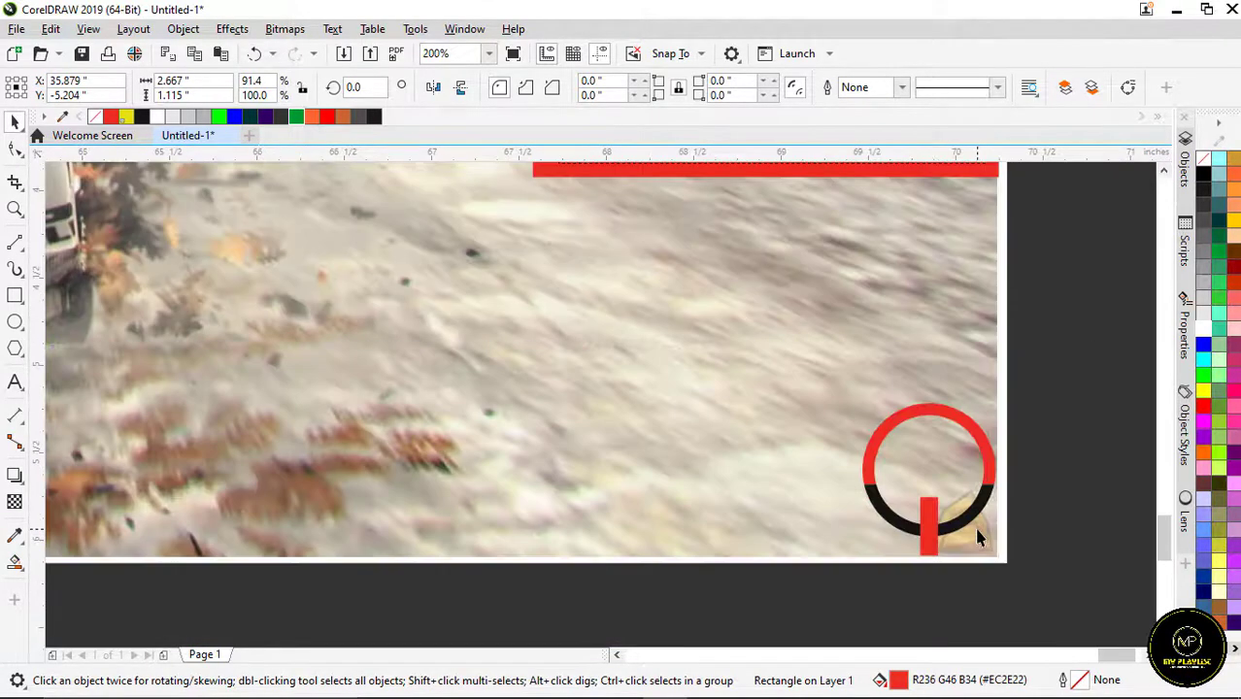
scroll(895, 565, "down", 1)
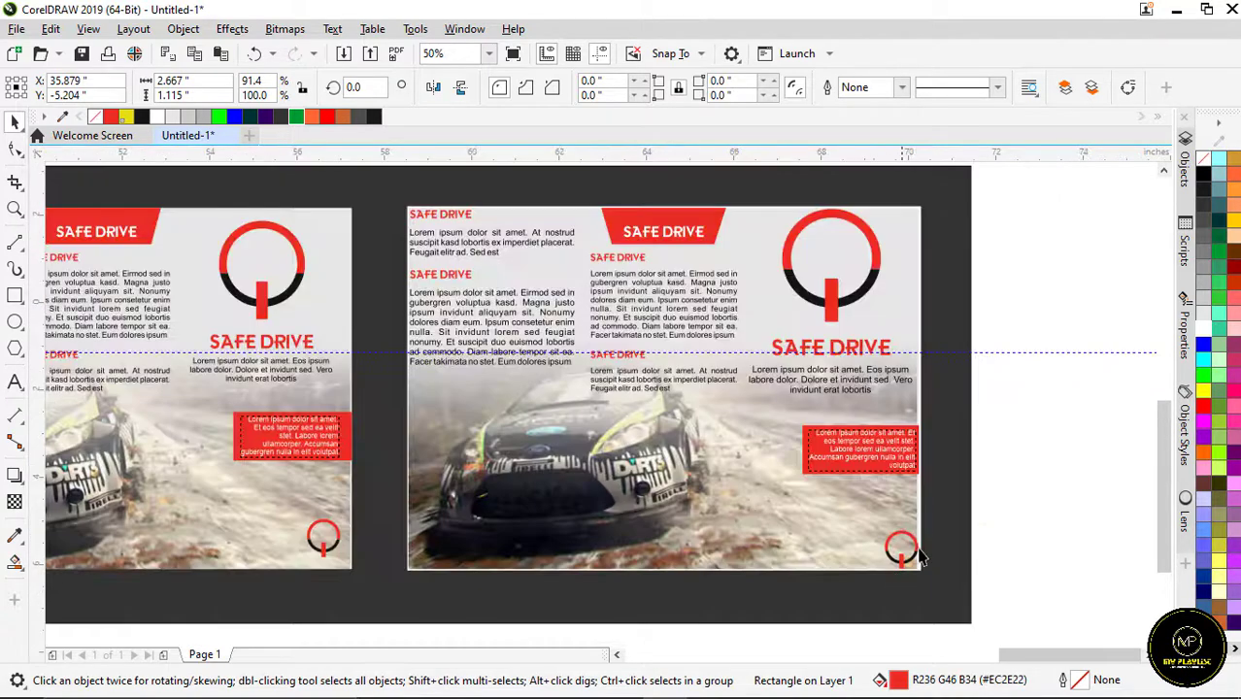
Select the red SAFE DRIVE header trapezoid on the second dark-background brochure and inspect the strip between it and the paper edge
scroll(892, 583, "down", 1)
scroll(635, 224, "up", 2)
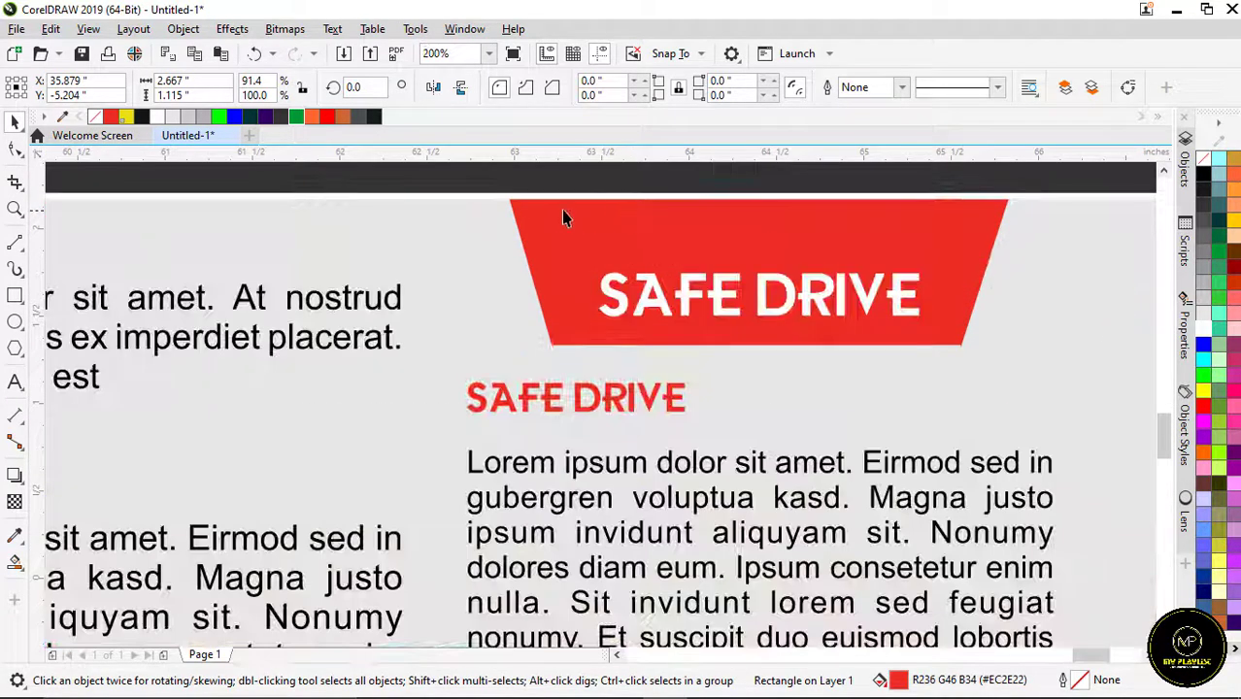
scroll(629, 231, "down", 1)
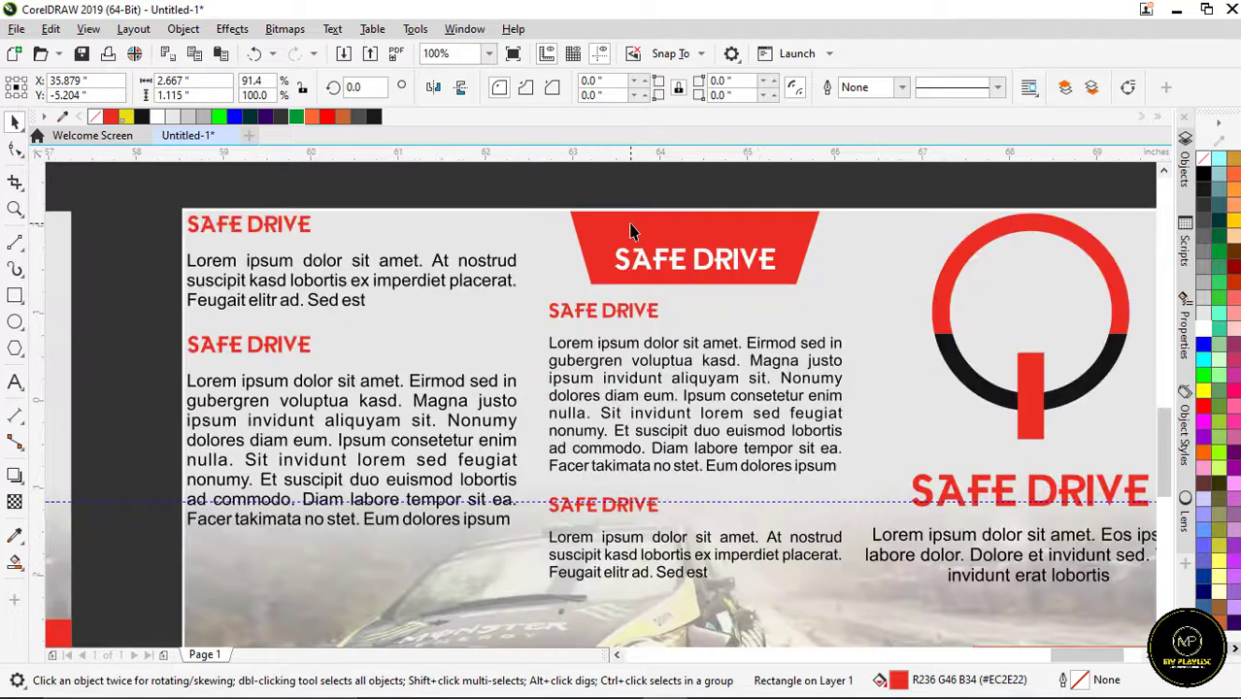
scroll(659, 214, "up", 2)
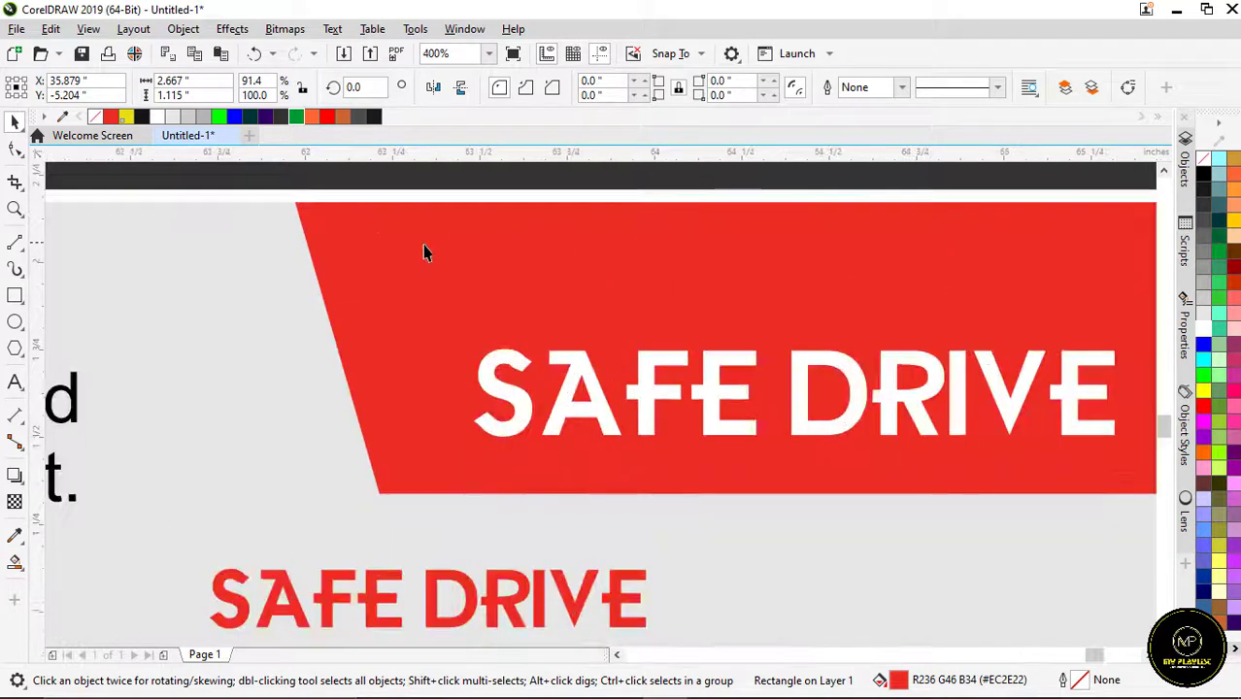
left_click(381, 248)
scroll(529, 252, "down", 1)
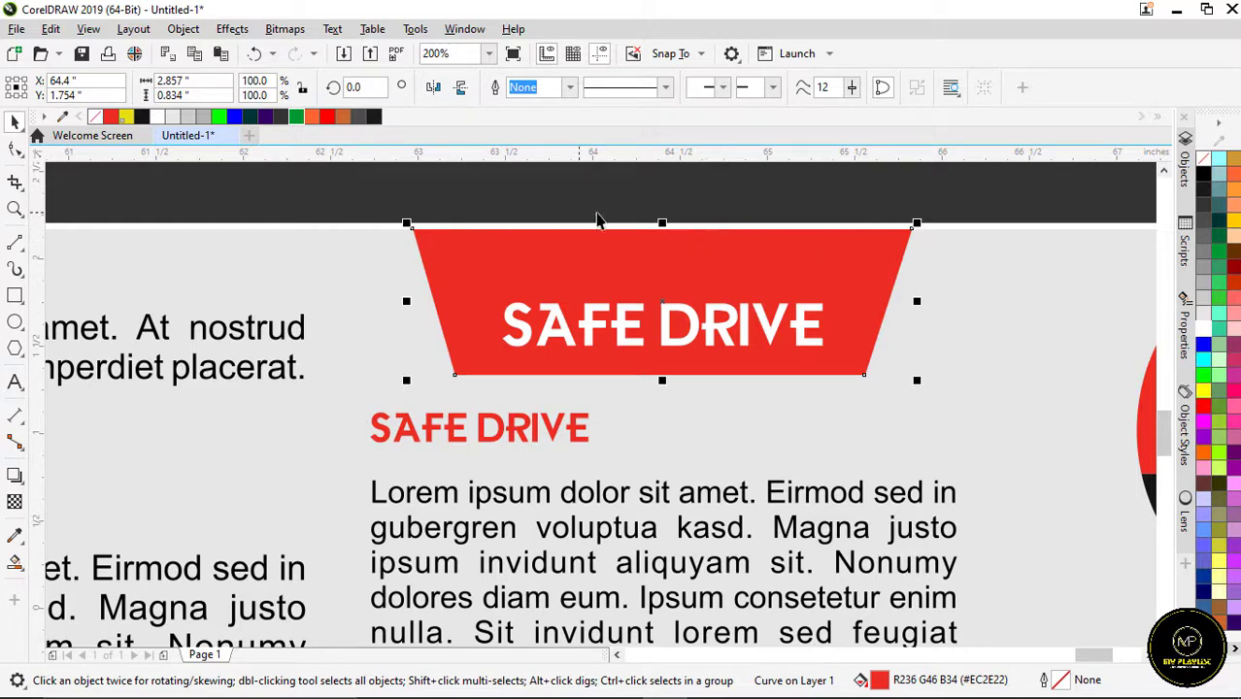
scroll(636, 220, "up", 1)
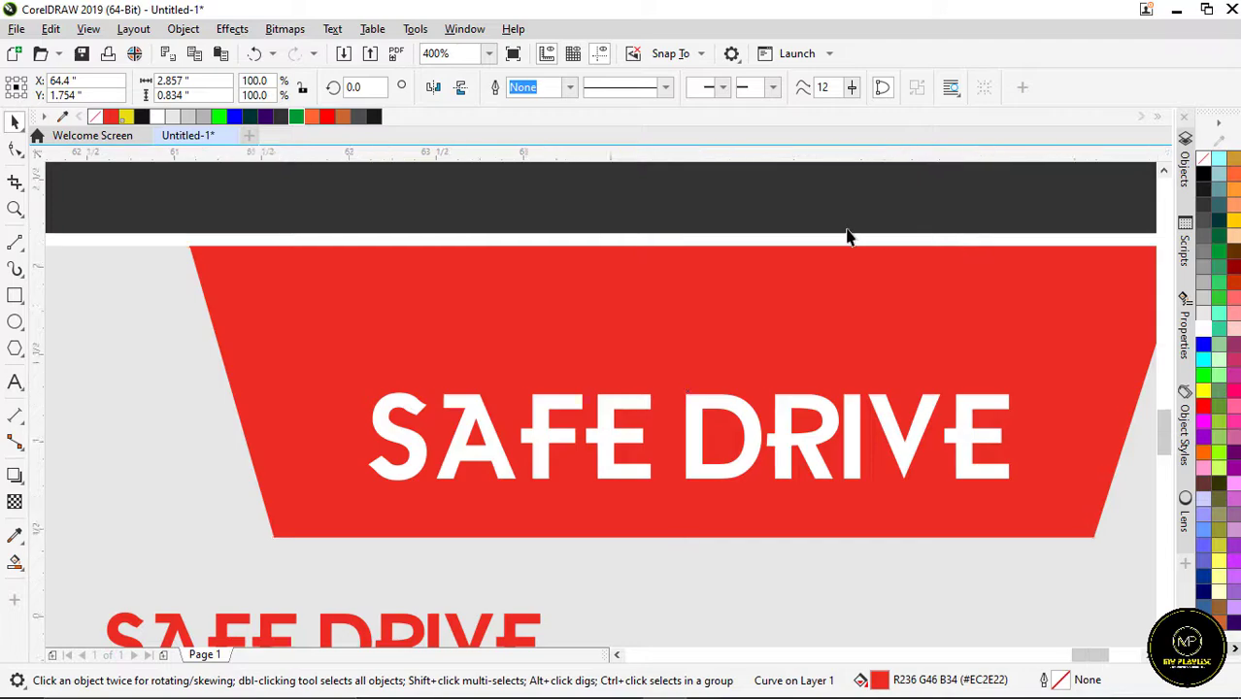
Examine how close the first-column SAFE DRIVE text sits to the cut edge of the second dark-background brochure
scroll(825, 229, "down", 2)
scroll(807, 223, "down", 1)
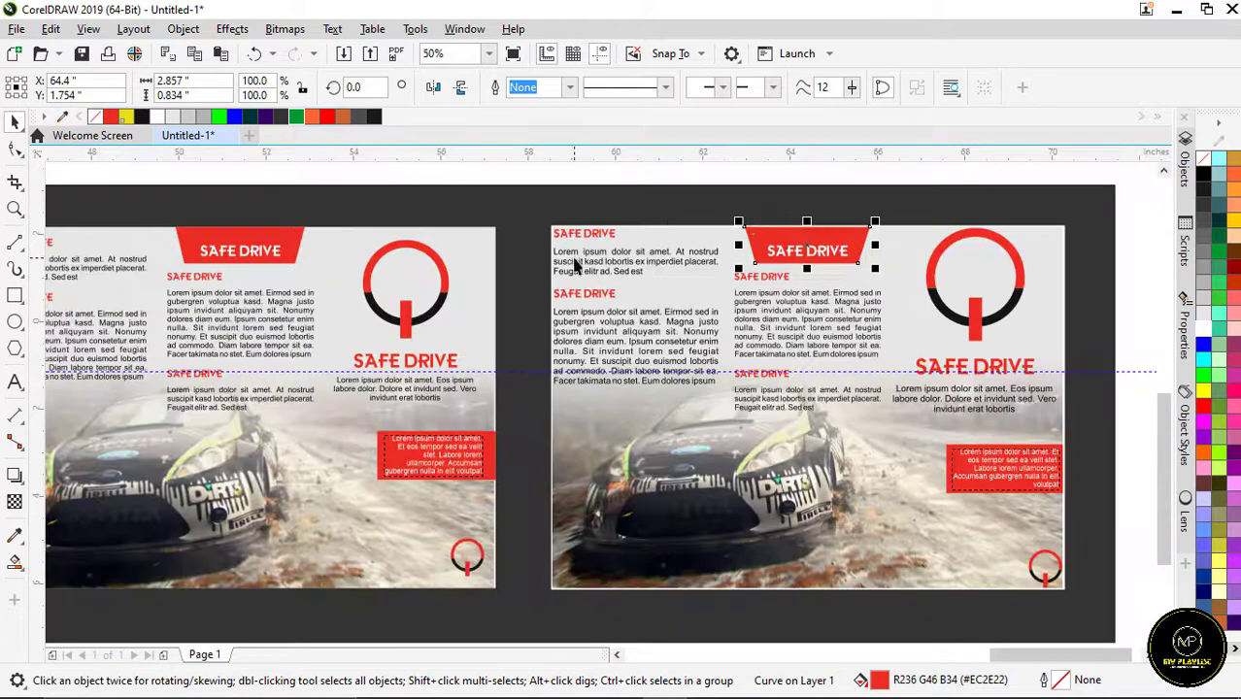
scroll(575, 264, "up", 1)
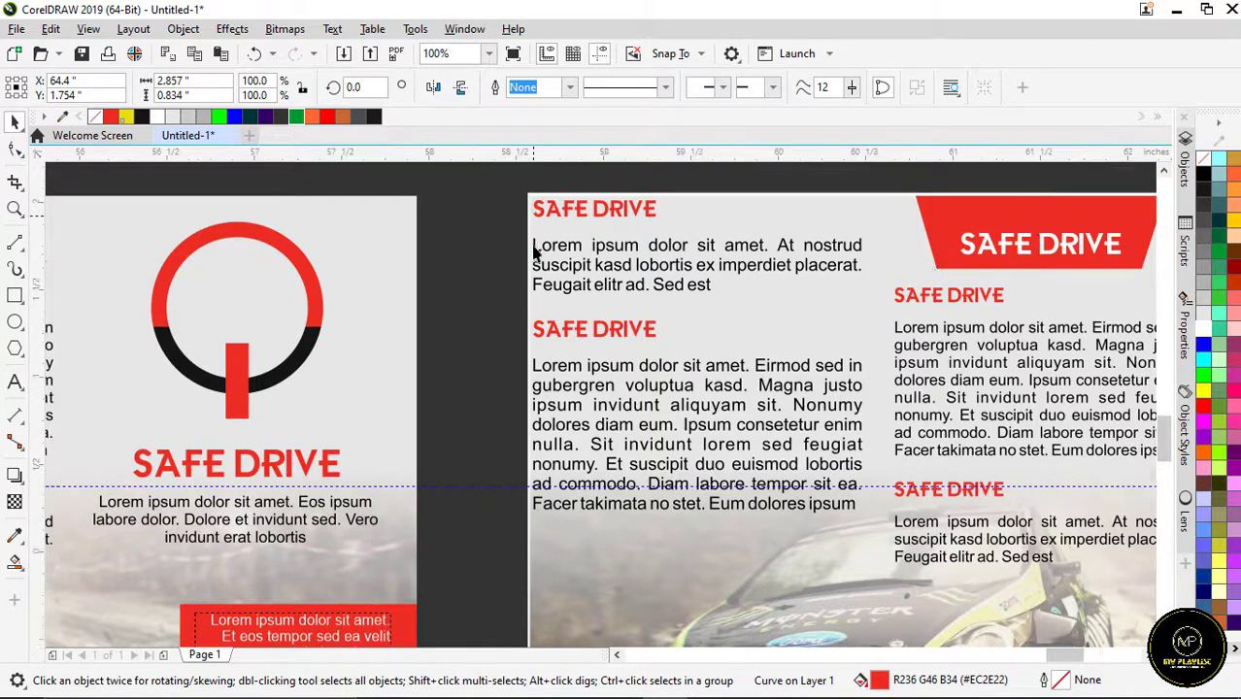
Compare the two trimmed brochures side by side on the dark background, looking at their outer edges and text margins
scroll(534, 221, "up", 1)
scroll(532, 262, "down", 1)
scroll(532, 263, "down", 1)
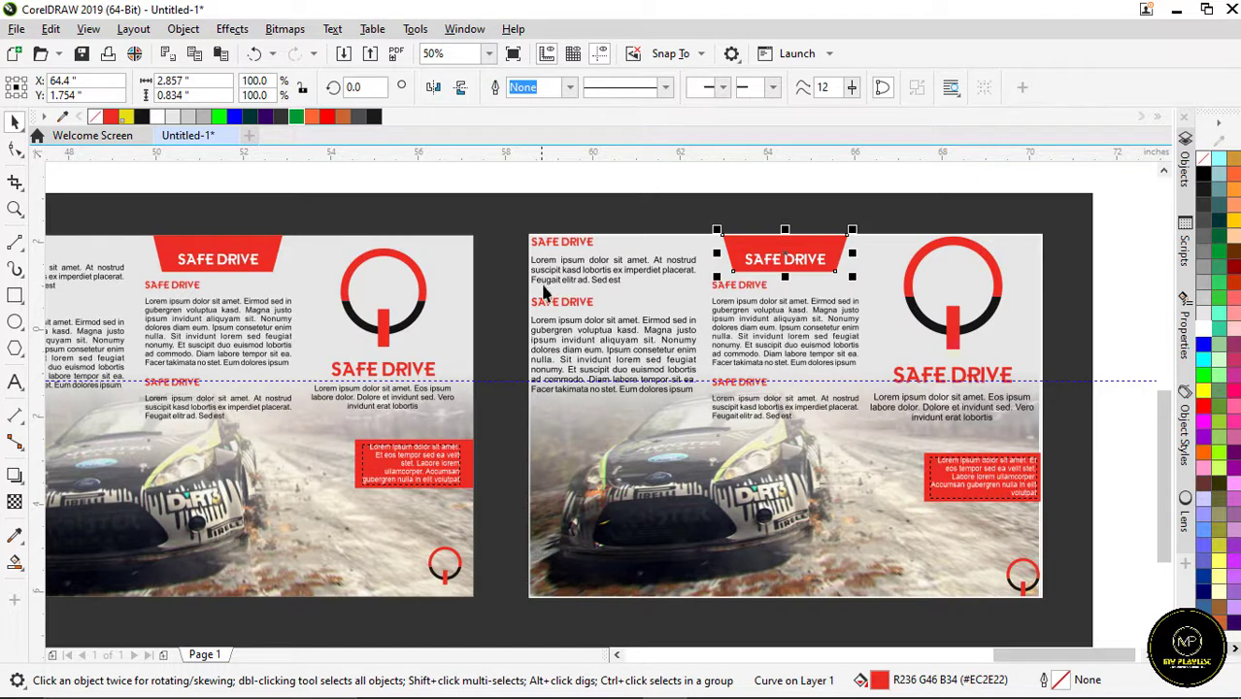
scroll(568, 248, "down", 1)
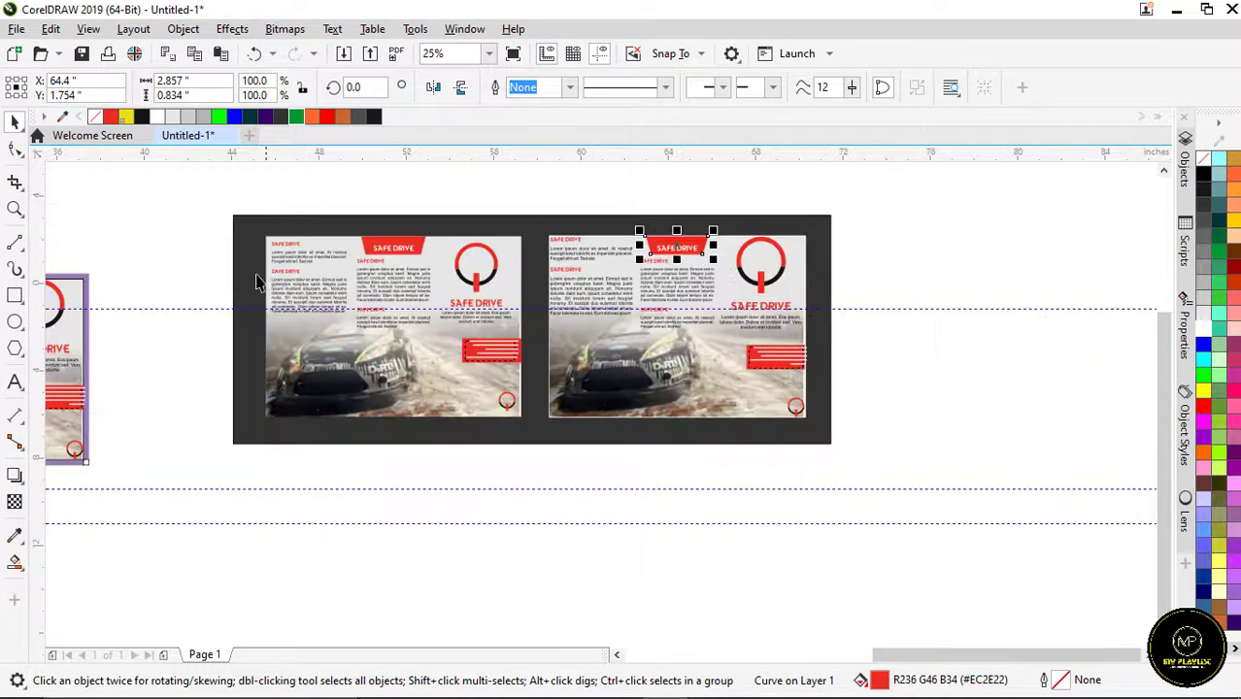
scroll(257, 282, "up", 1)
scroll(559, 379, "down", 1)
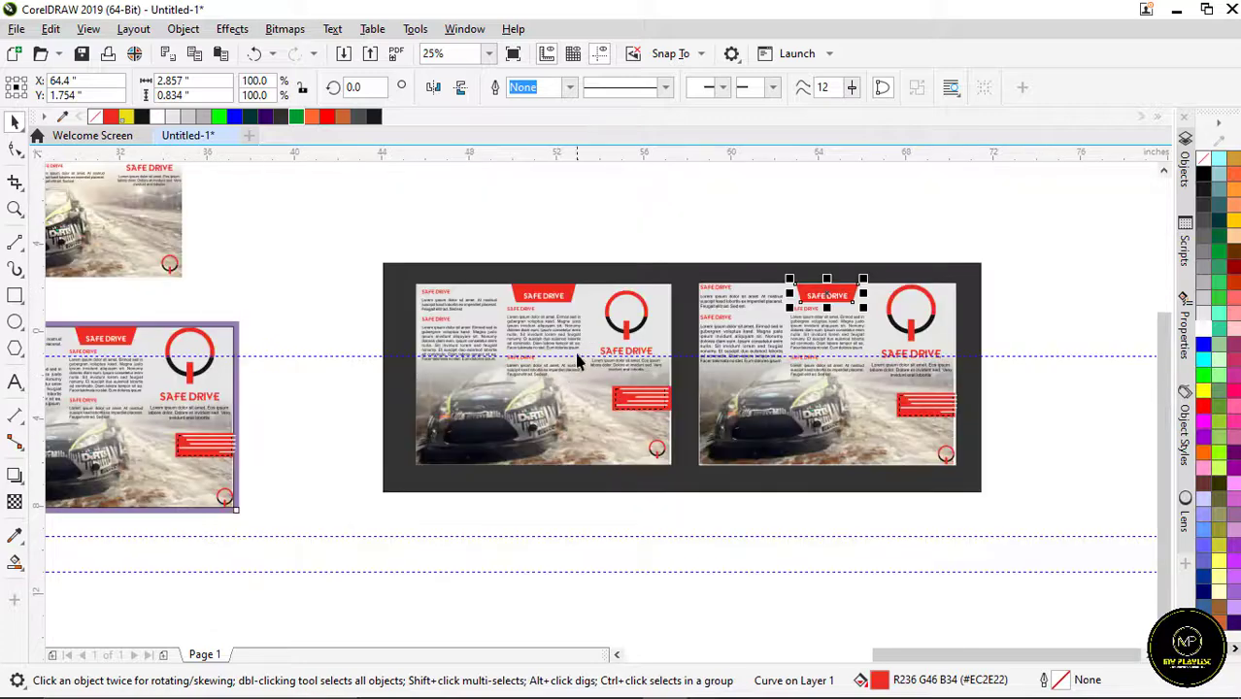
scroll(439, 309, "up", 1)
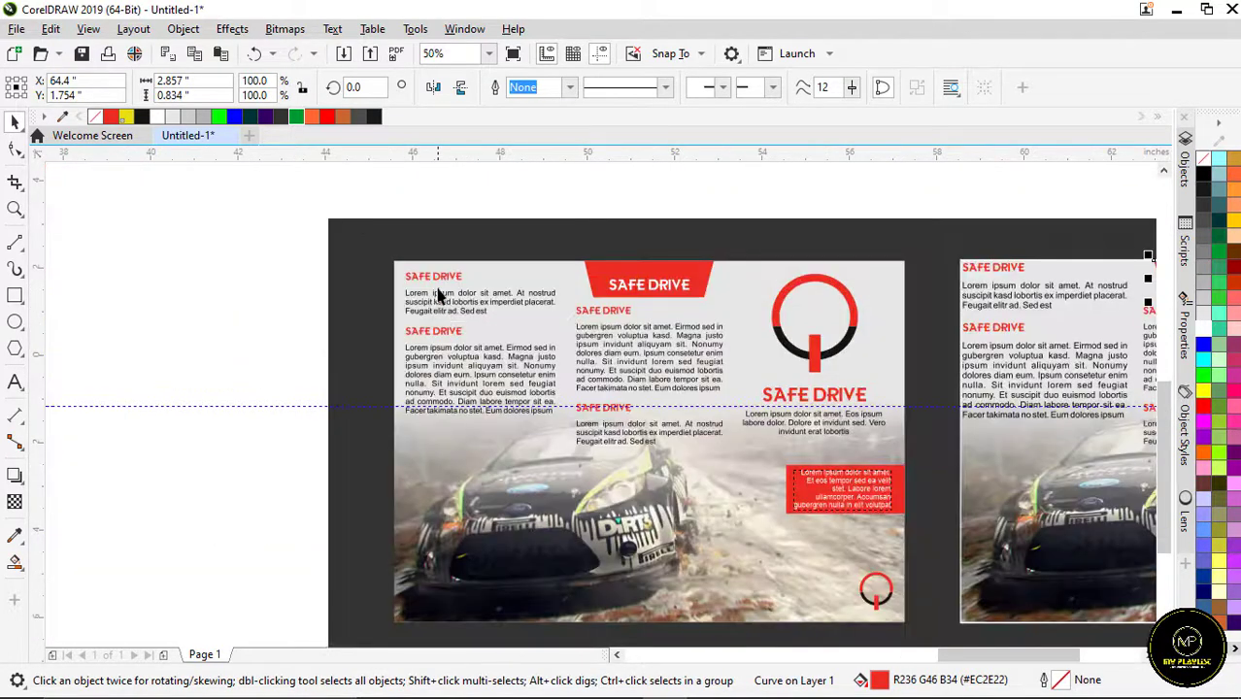
scroll(511, 253, "down", 1)
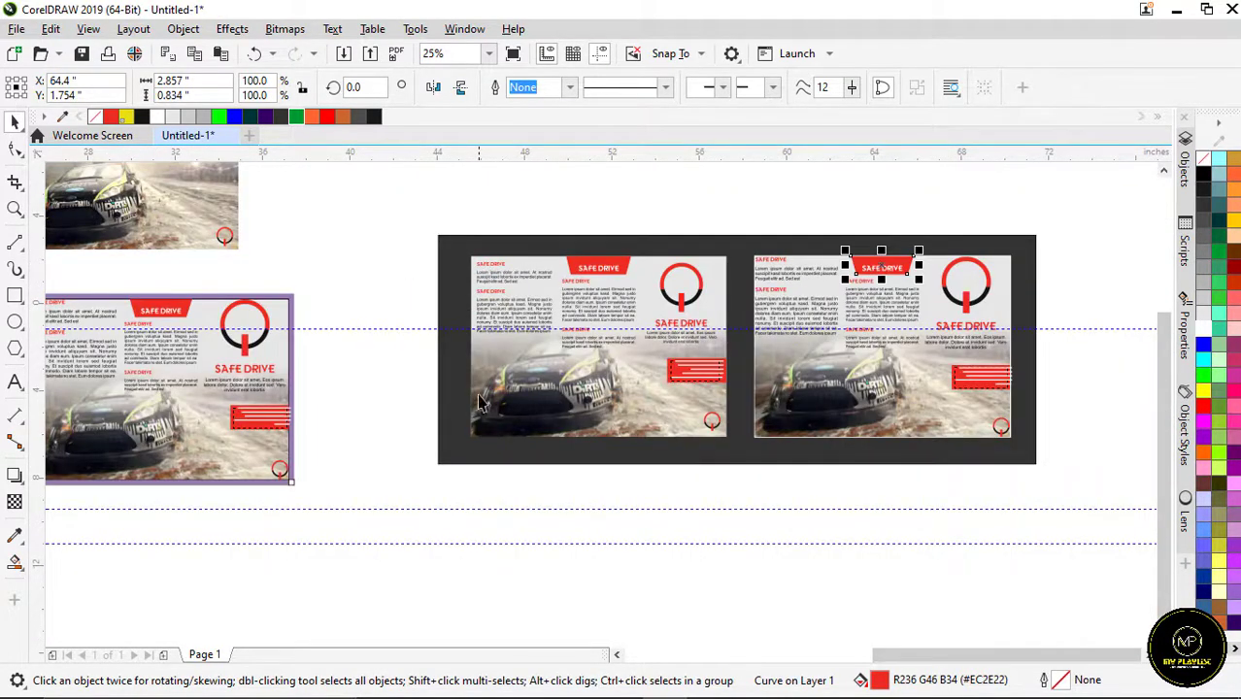
Examine the first dark-background brochure's left text margin and select its red SAFE DRIVE header trapezoid to check the cut edge
scroll(512, 291, "up", 2)
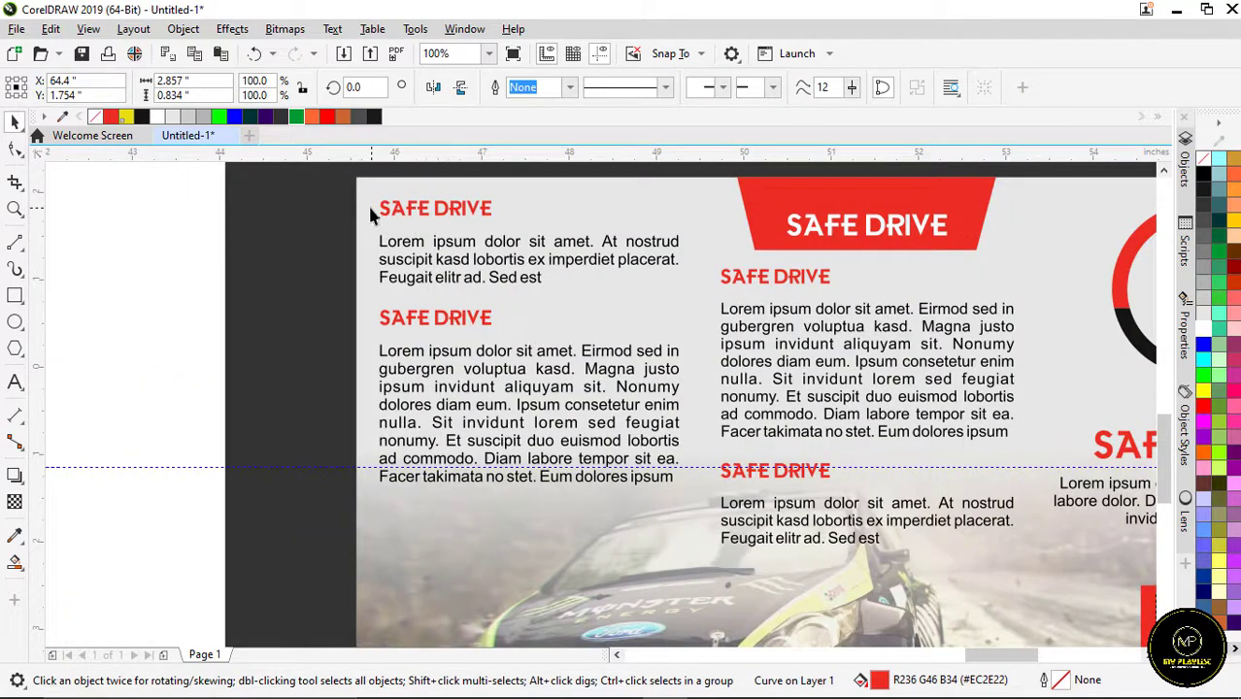
scroll(369, 214, "down", 1)
scroll(585, 202, "up", 1)
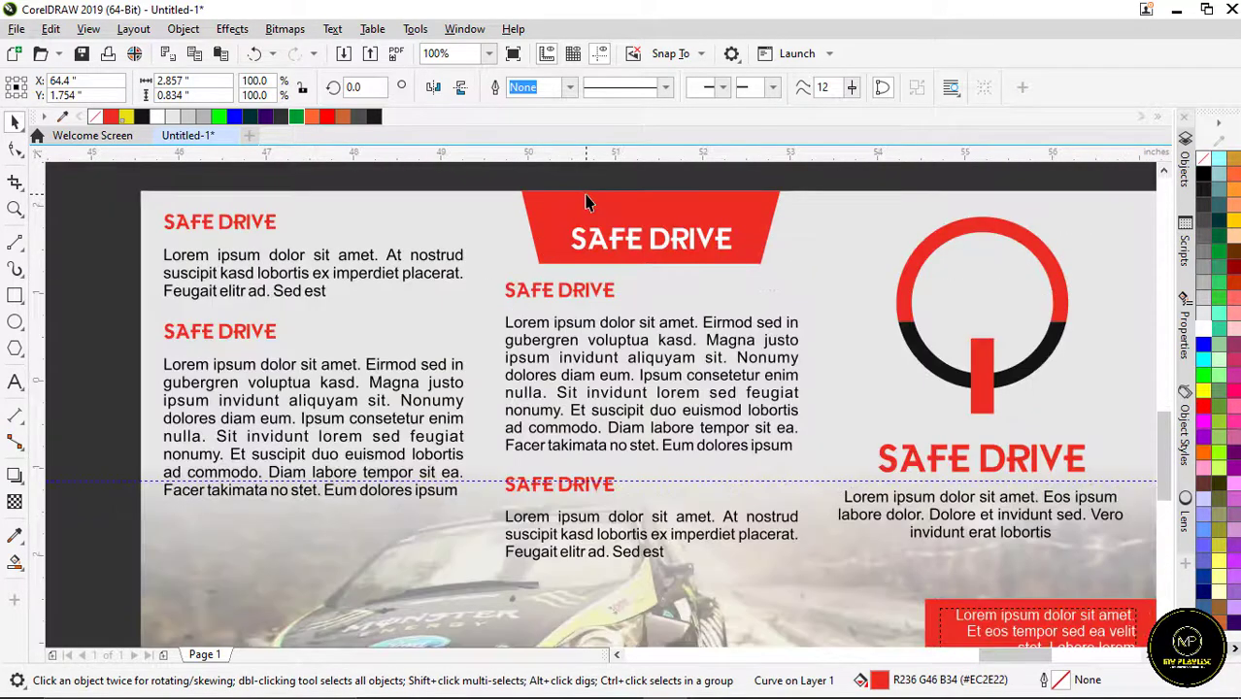
left_click(586, 202)
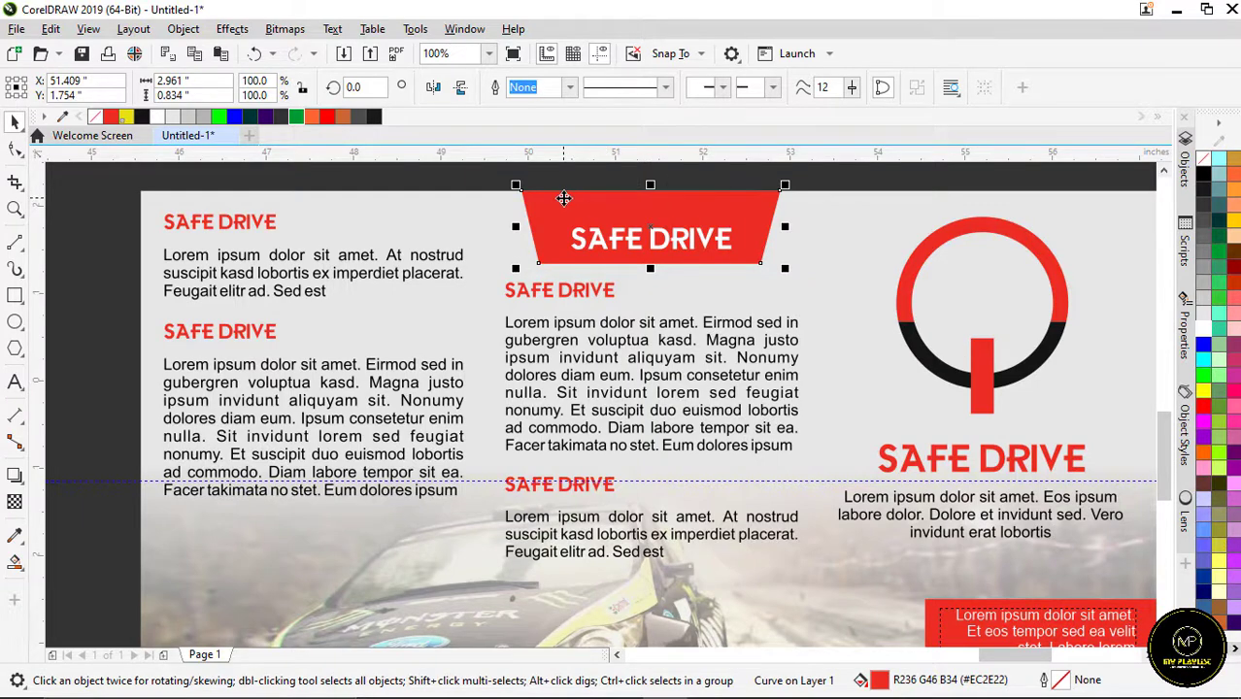
Examine how the red paragraph box meets the cut edge of the first brochure and how far its text sits inside
scroll(563, 198, "down", 1)
scroll(835, 402, "up", 2)
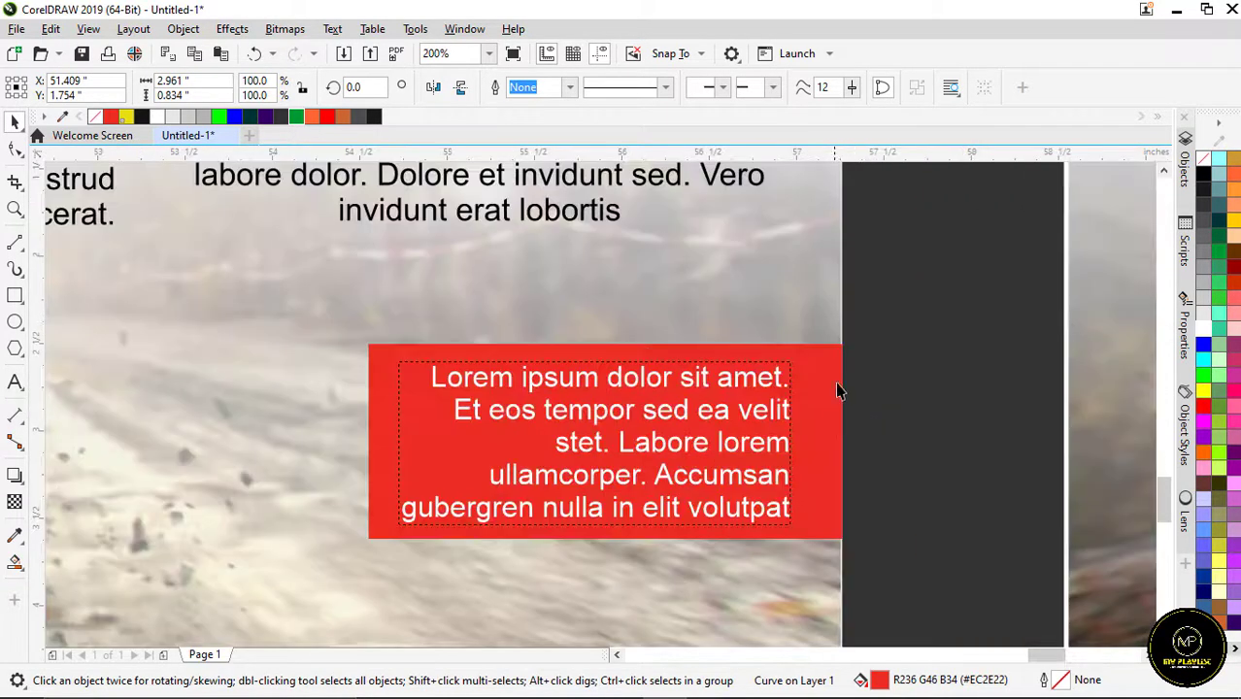
scroll(837, 390, "up", 1)
scroll(858, 263, "up", 1)
scroll(858, 263, "down", 2)
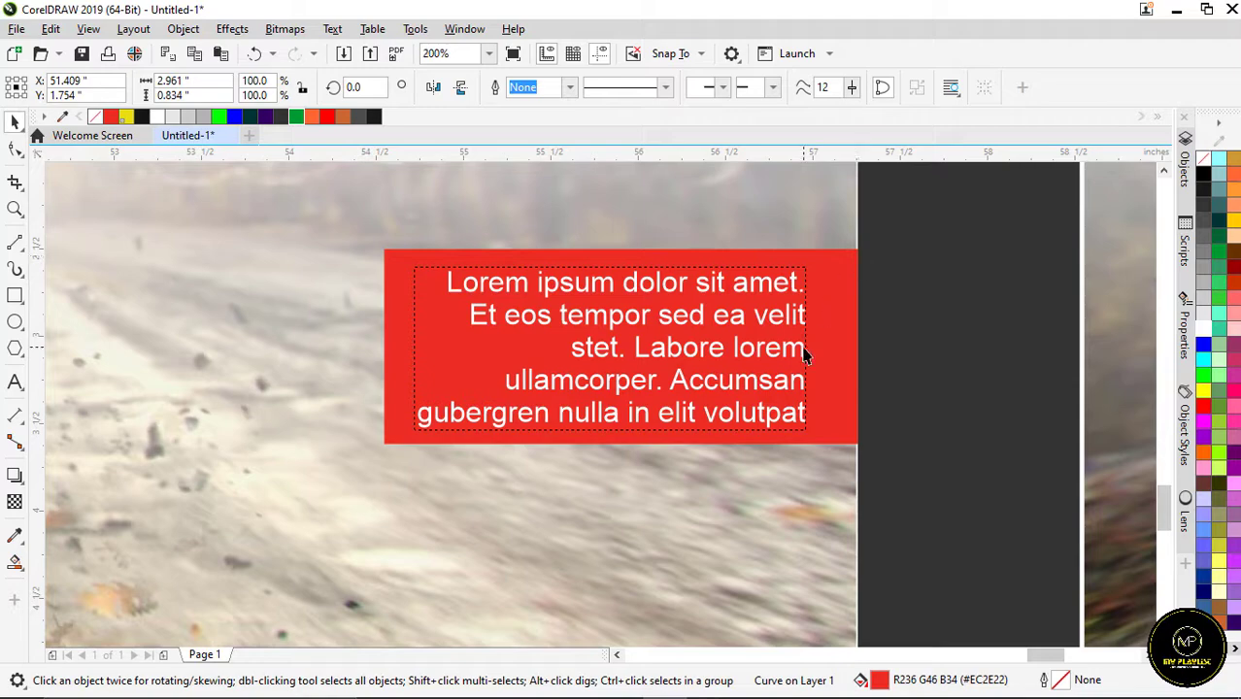
Examine the finished dimensions and bleed limit written on the green Standard letter size diagram
scroll(804, 356, "down", 4)
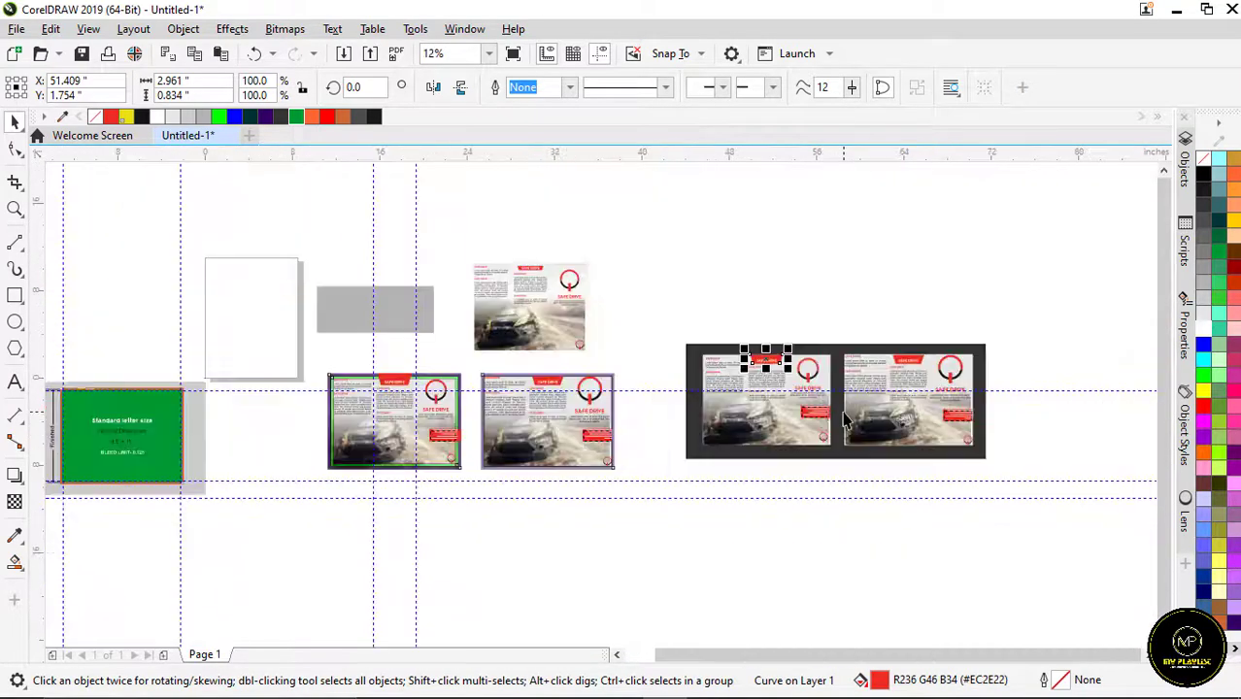
scroll(469, 414, "down", 1)
scroll(462, 417, "up", 2)
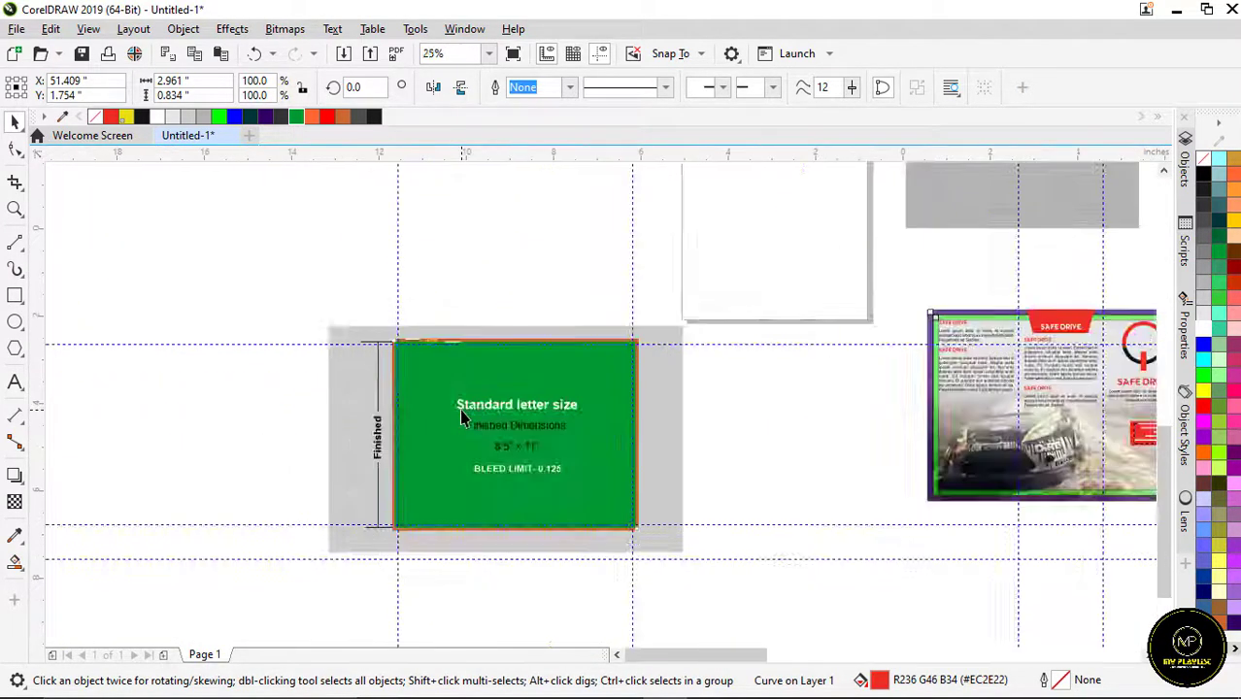
scroll(462, 415, "up", 1)
scroll(559, 291, "down", 1)
scroll(526, 332, "up", 1)
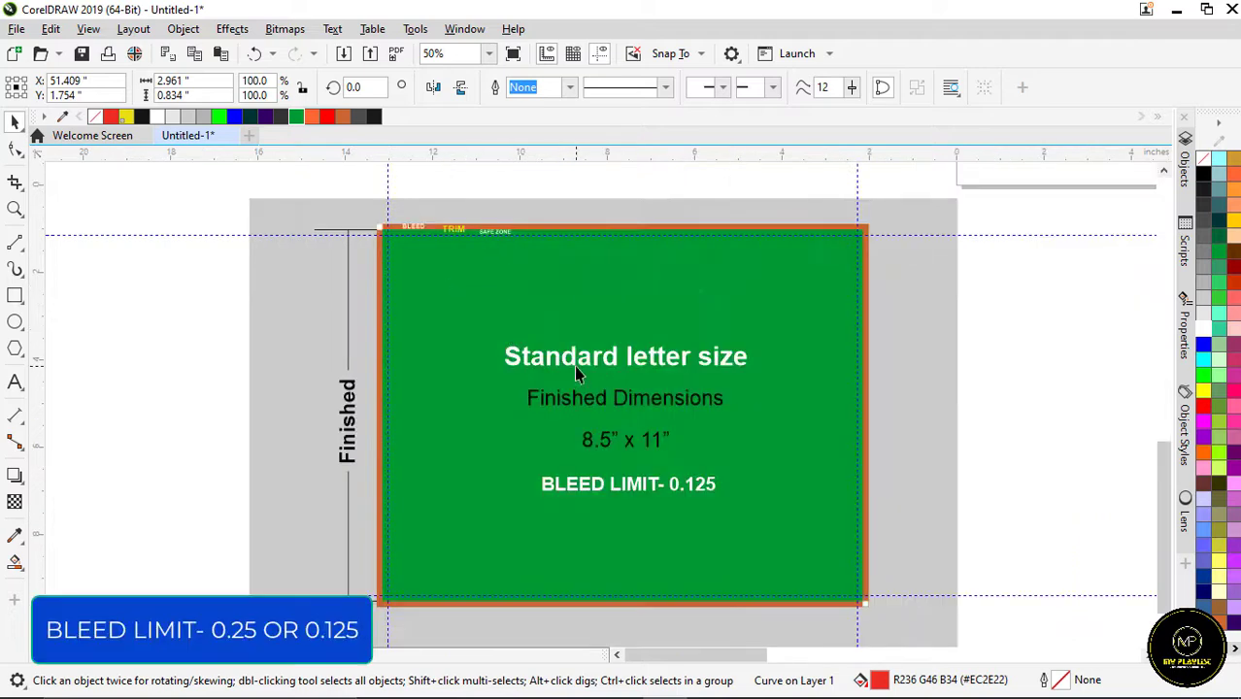
Select the outer red-brown bleed shape at the letter-size diagram's corner and check its size
scroll(574, 370, "down", 1)
scroll(579, 397, "up", 1)
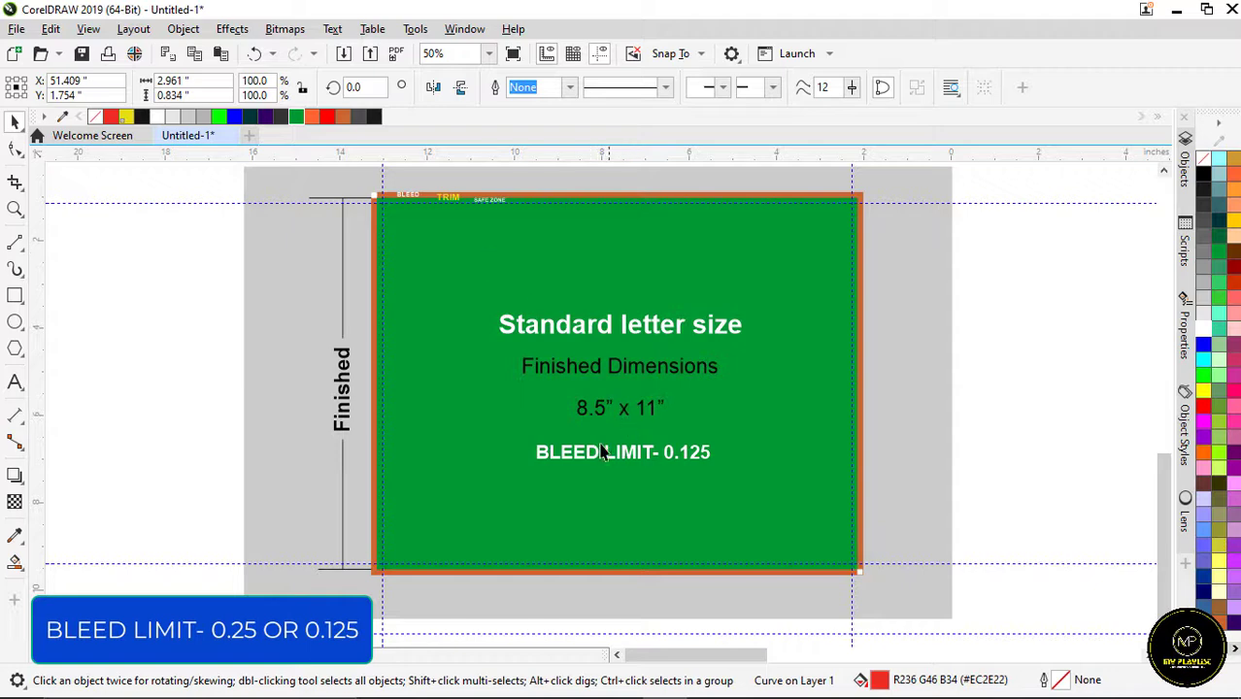
scroll(385, 222, "up", 2)
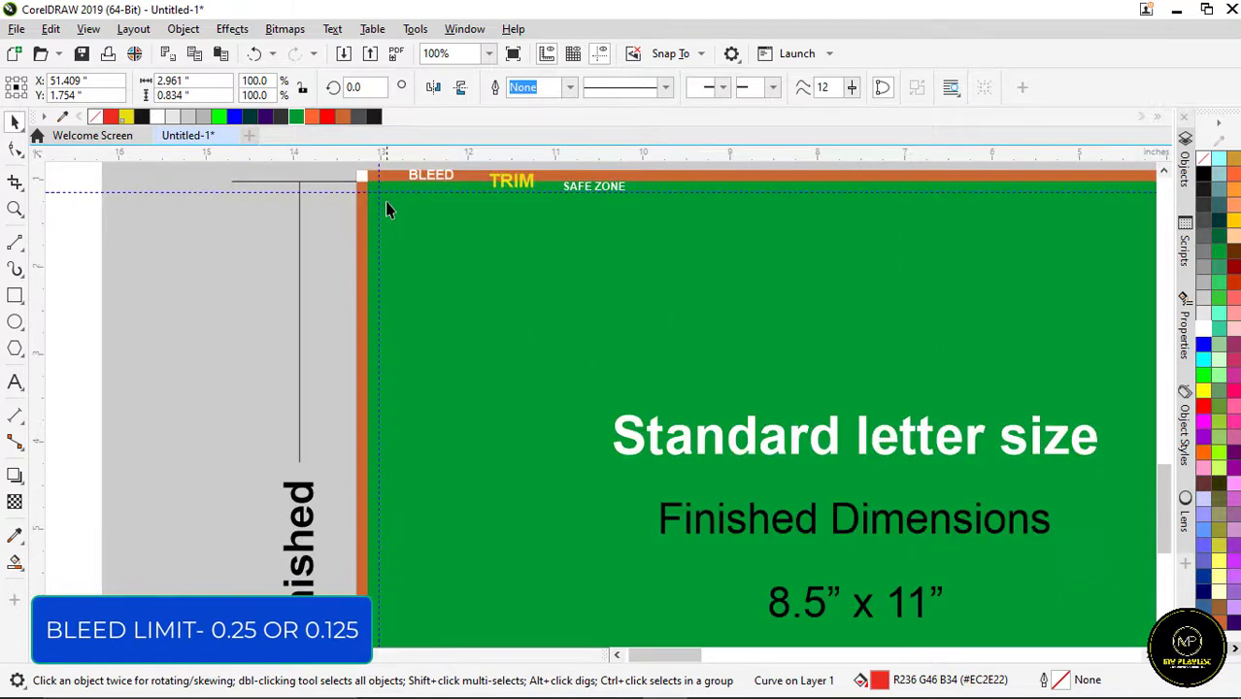
left_click(386, 180)
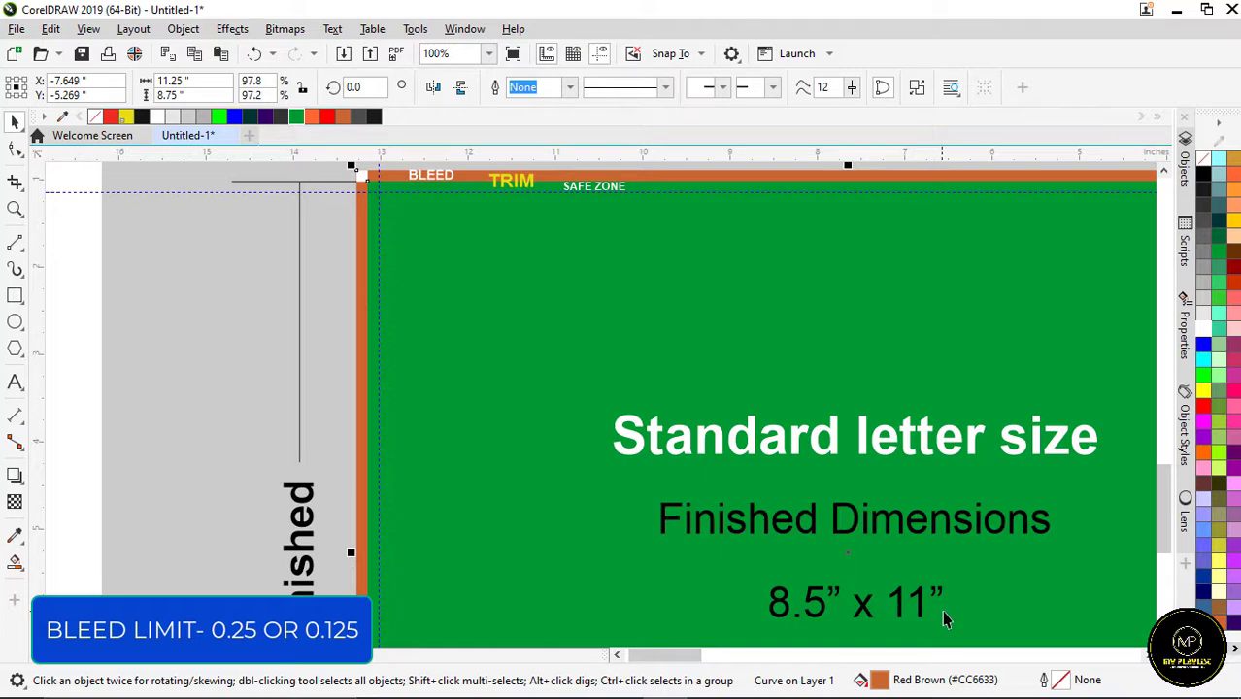
Remove the fill from the green 11 x 8.5 inch rectangle in the letter-size diagram
scroll(462, 407, "down", 2)
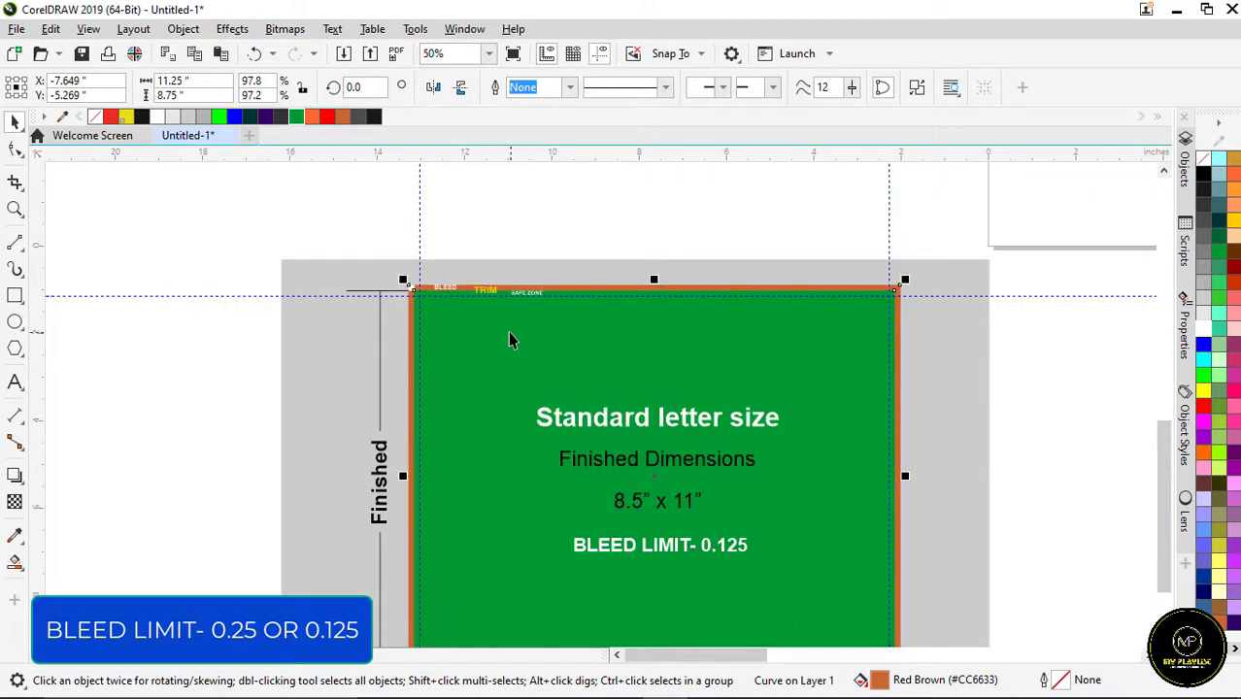
scroll(423, 324, "up", 2)
left_click(425, 294)
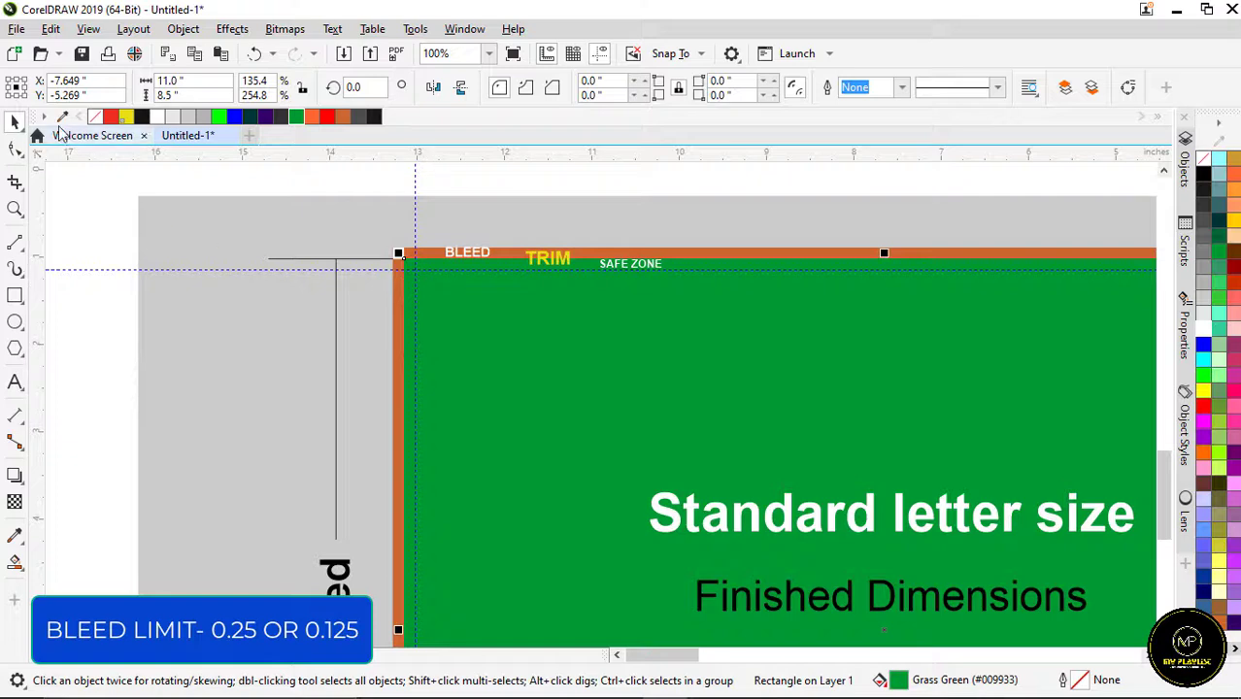
left_click(97, 117)
scroll(434, 291, "up", 2)
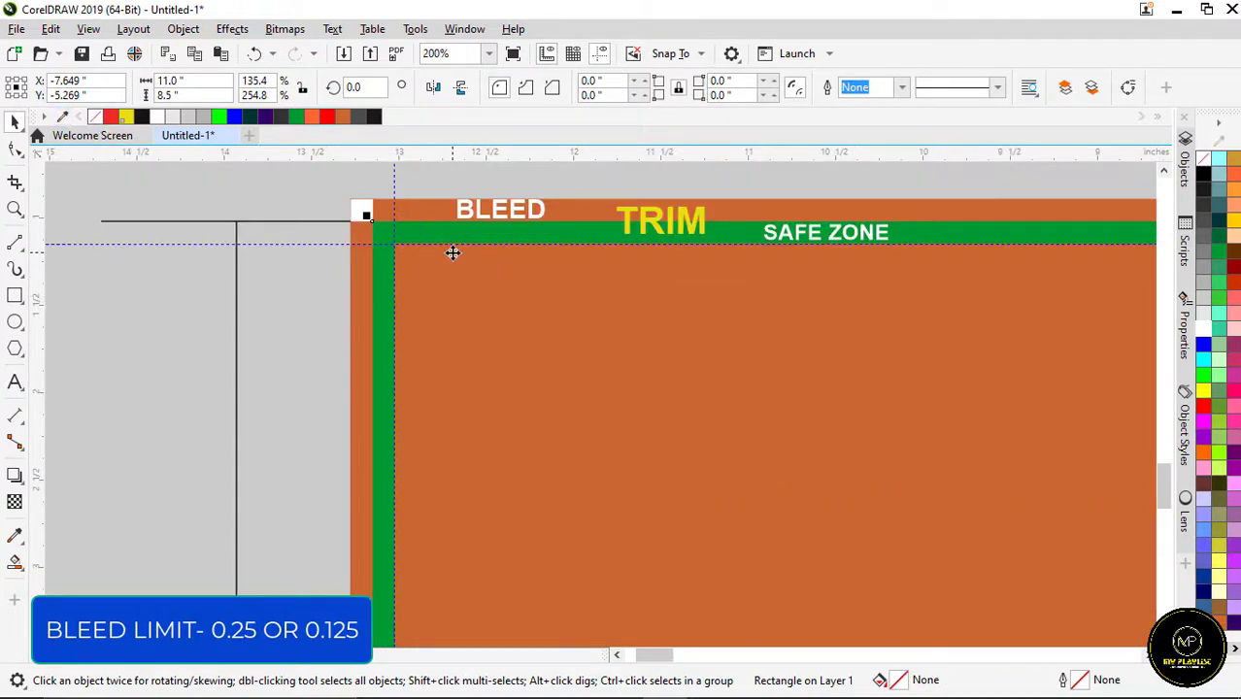
Examine the red-brown bleed border and green safe-zone band around the whole letter-size diagram
scroll(437, 243, "down", 1)
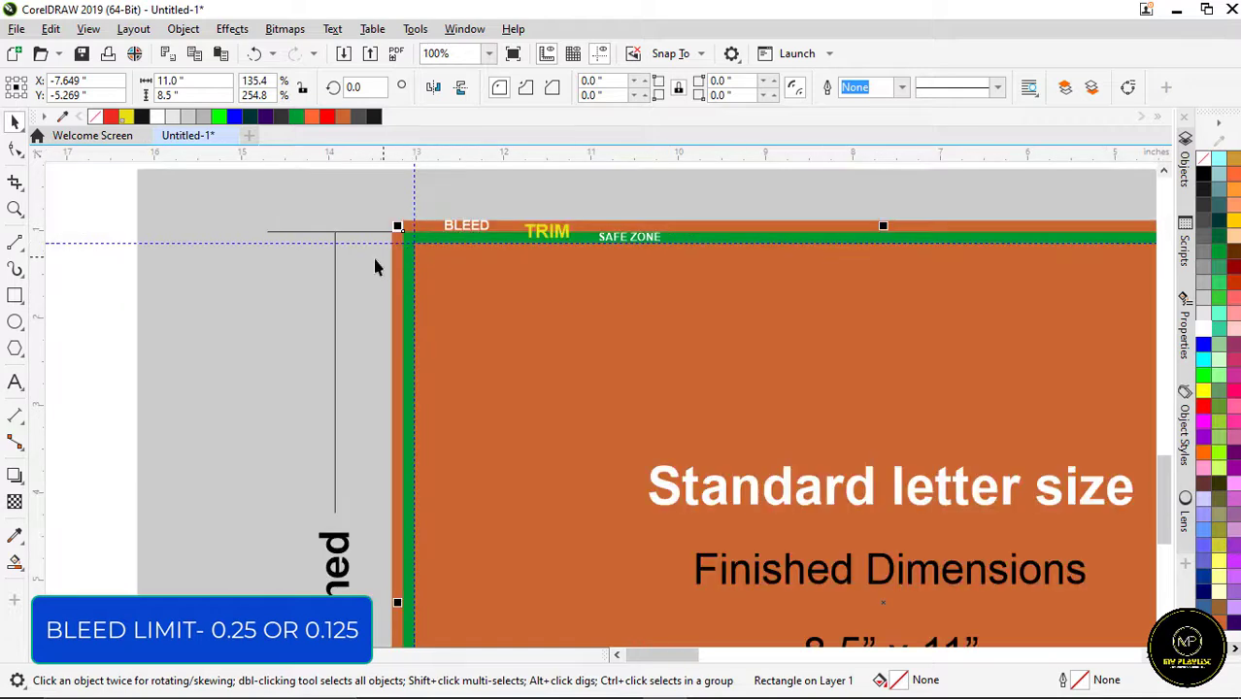
scroll(377, 266, "down", 1)
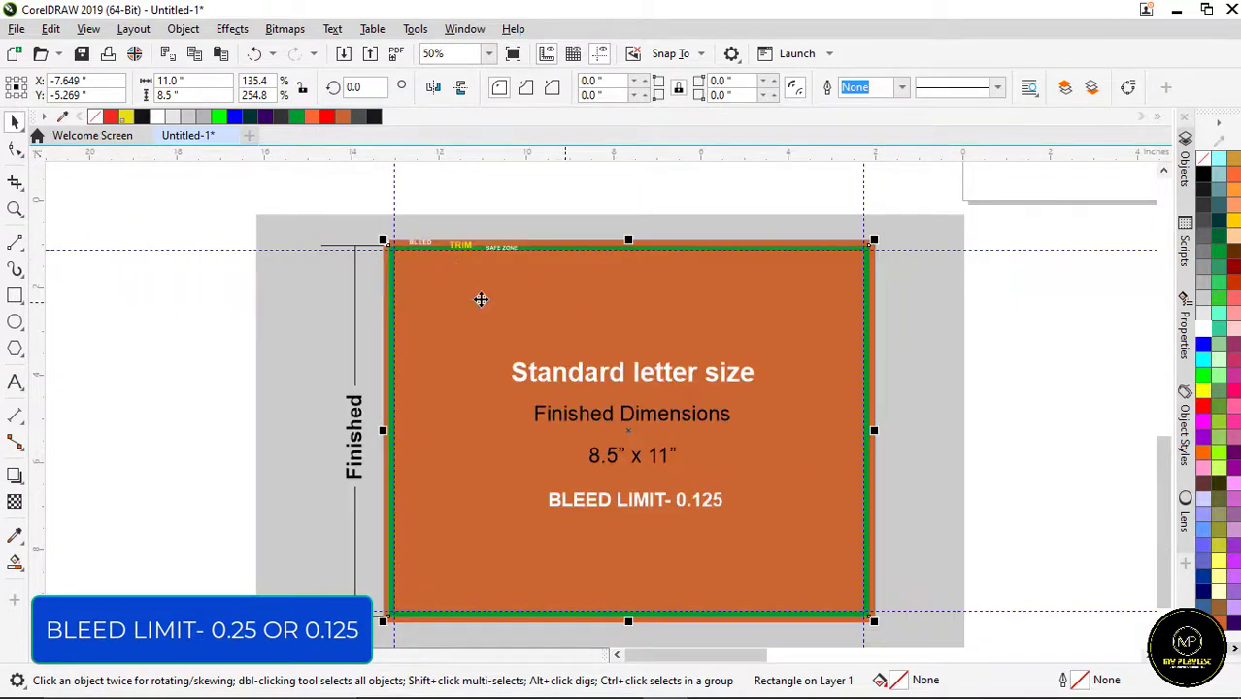
scroll(356, 281, "down", 1)
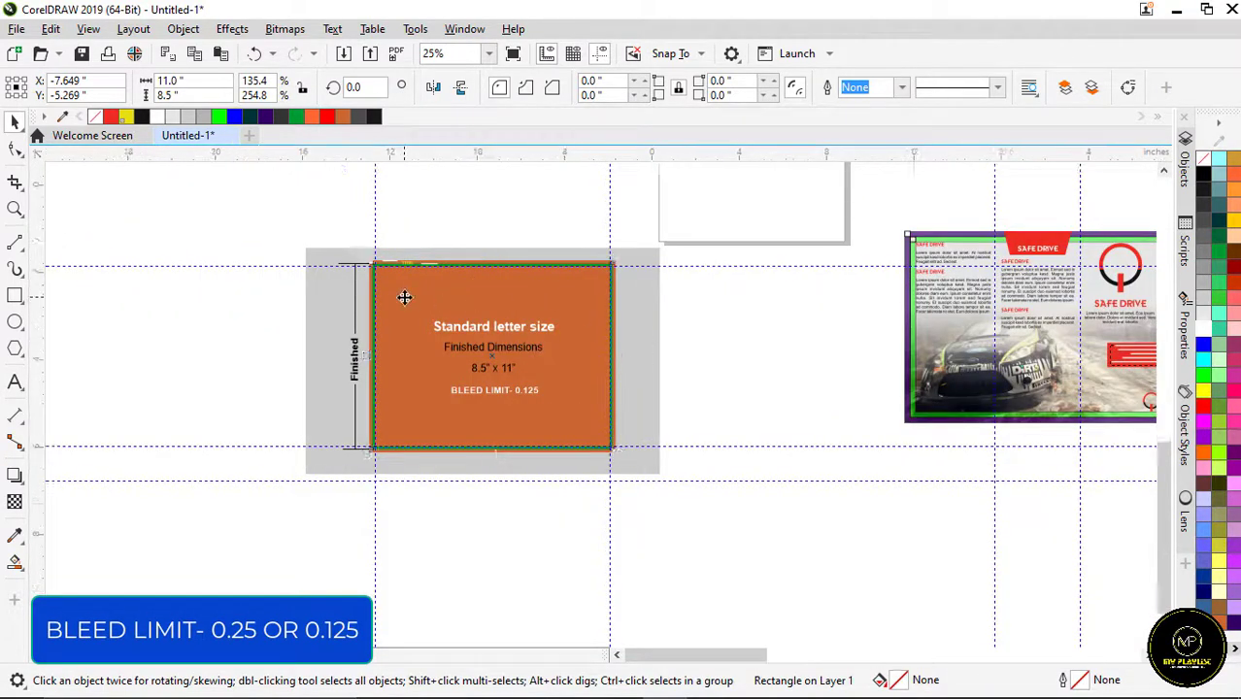
scroll(403, 294, "up", 1)
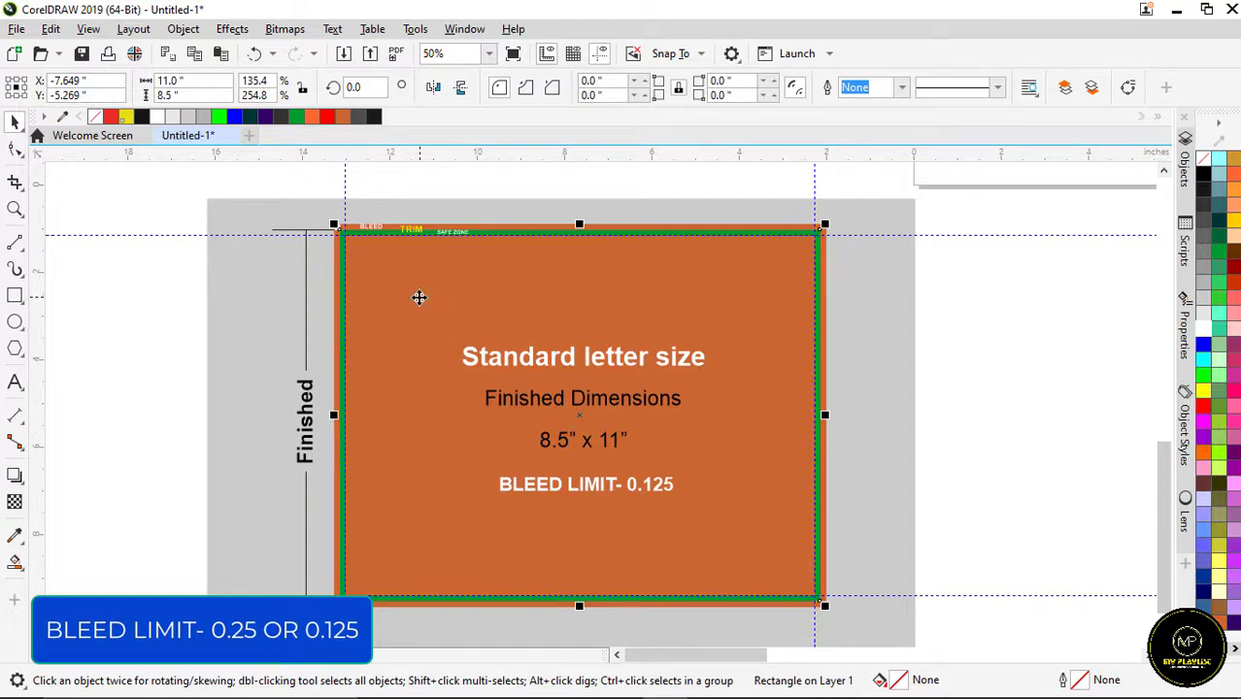
scroll(418, 296, "up", 1)
scroll(381, 319, "down", 1)
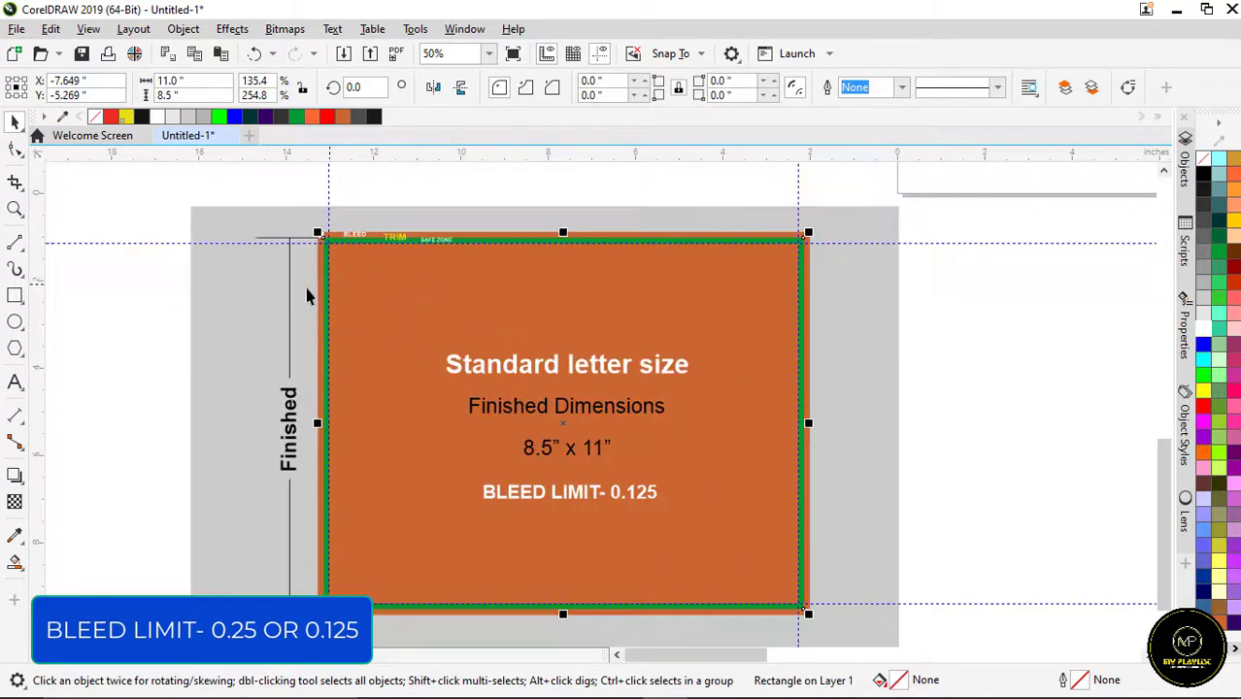
scroll(306, 295, "down", 1)
scroll(292, 296, "down", 1)
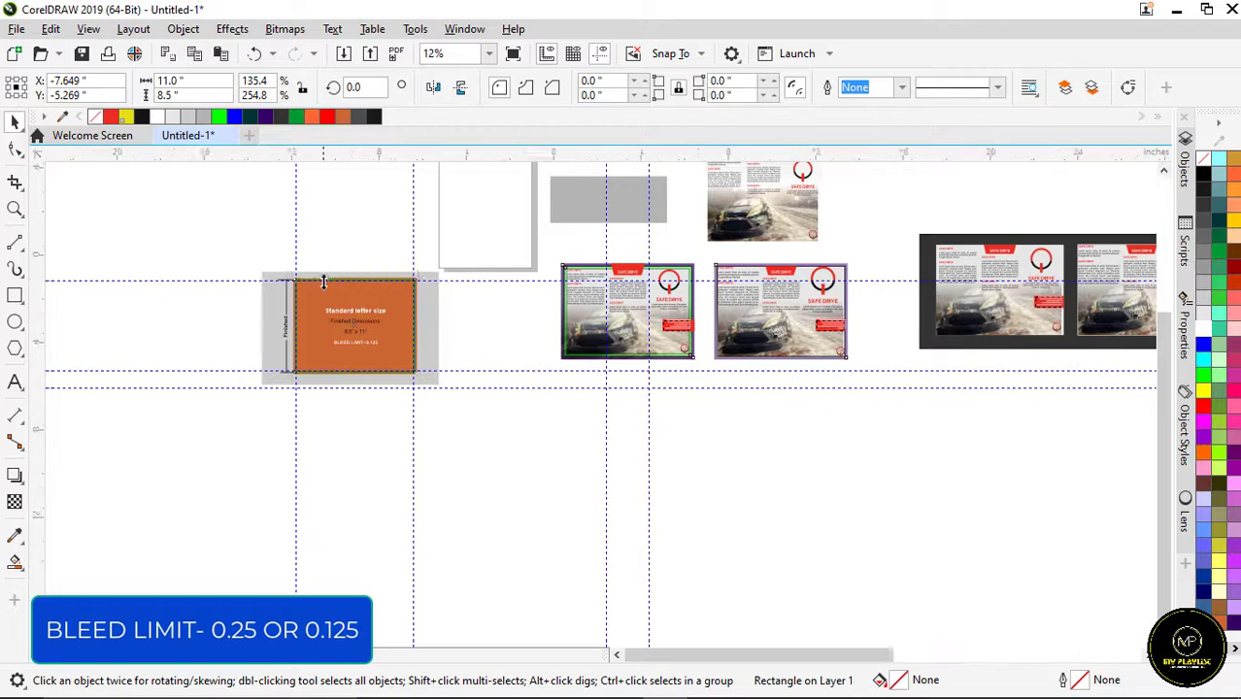
scroll(372, 283, "up", 4)
scroll(372, 282, "down", 2)
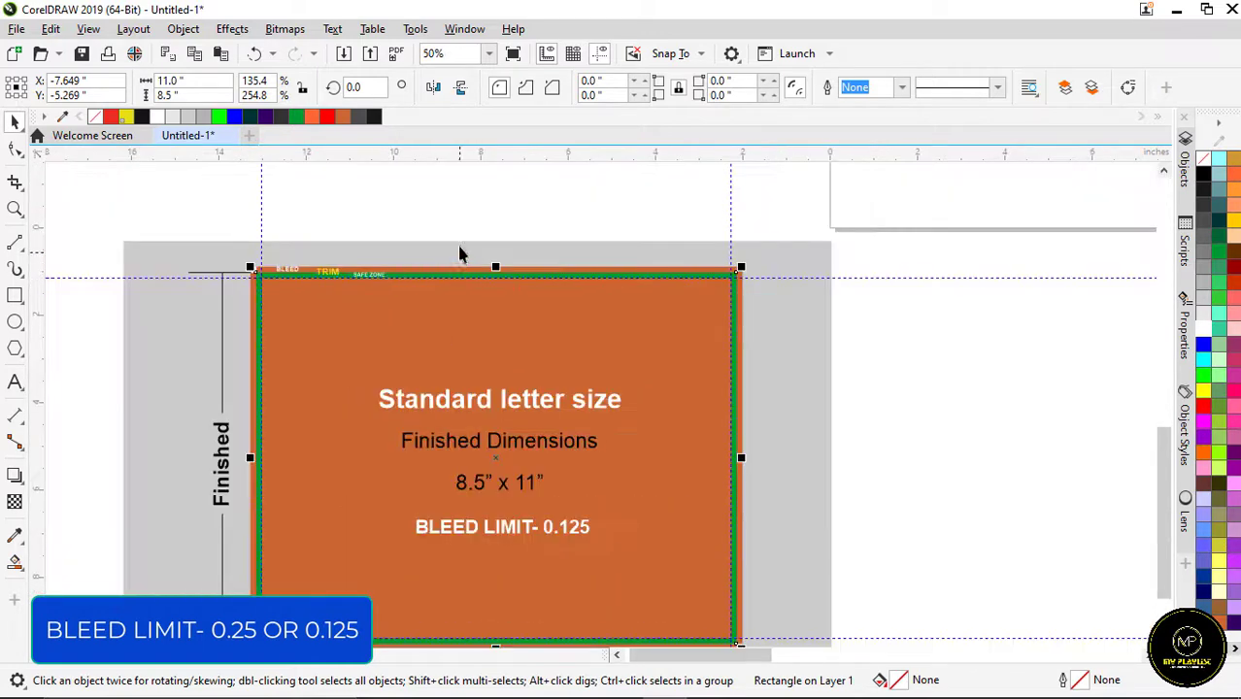
Inspect the BLEED, TRIM and SAFE ZONE labels, selecting all three together and clearing the selection
left_click(403, 206)
scroll(296, 272, "up", 3)
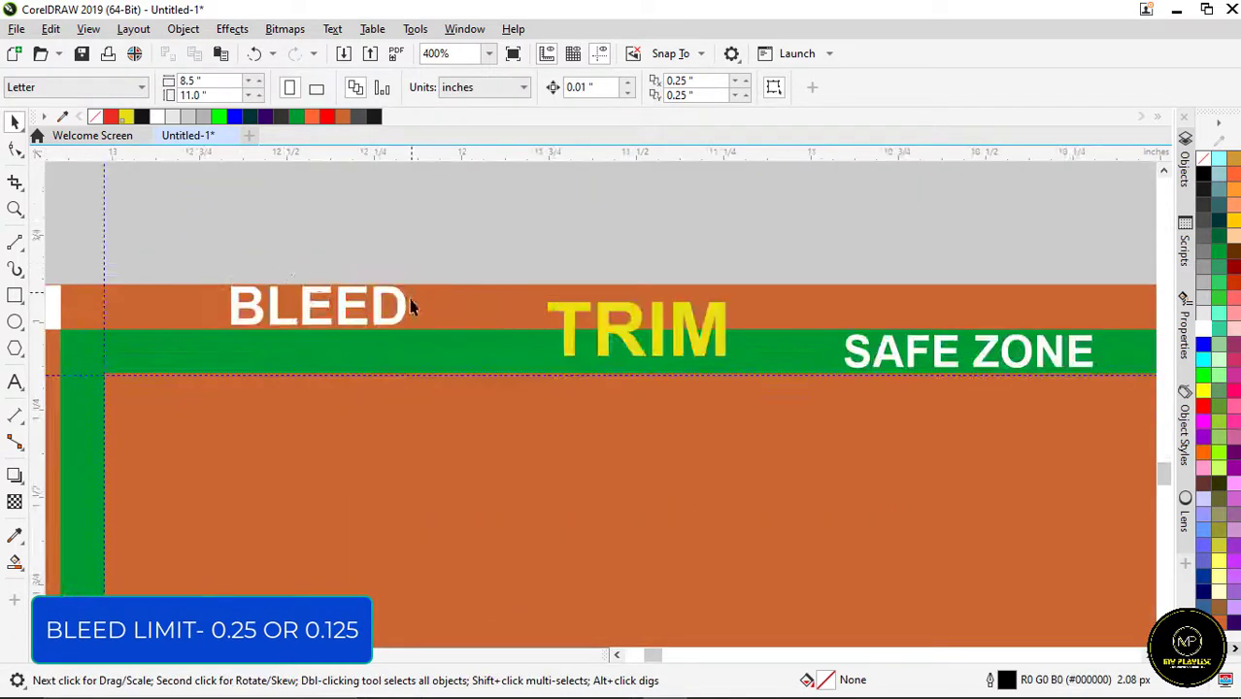
scroll(359, 322, "down", 2)
left_click_drag(318, 237, 642, 415)
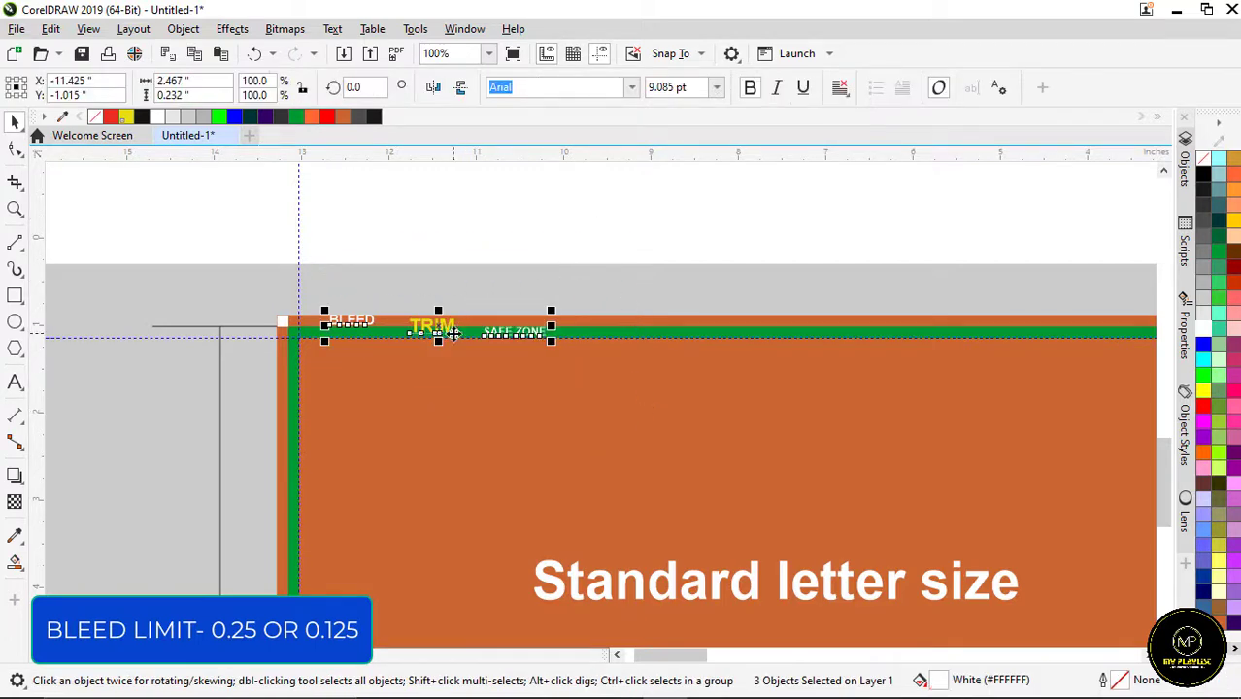
left_click(486, 225)
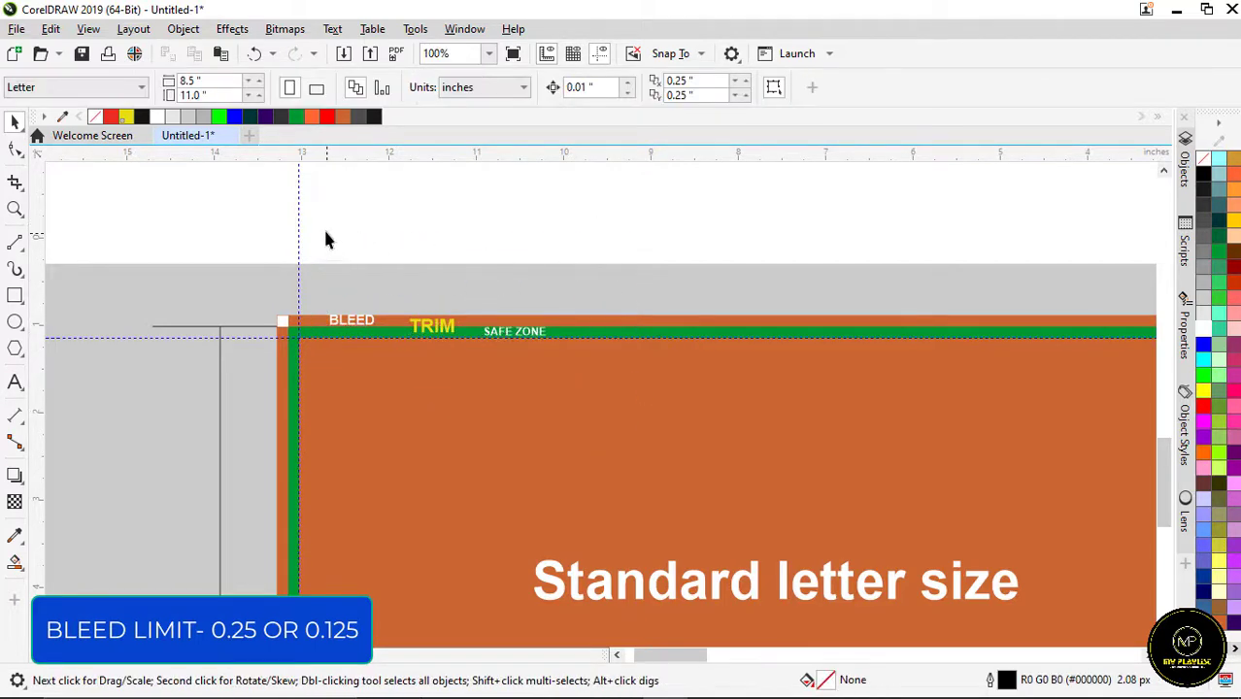
left_click_drag(319, 227, 679, 393)
left_click(509, 224)
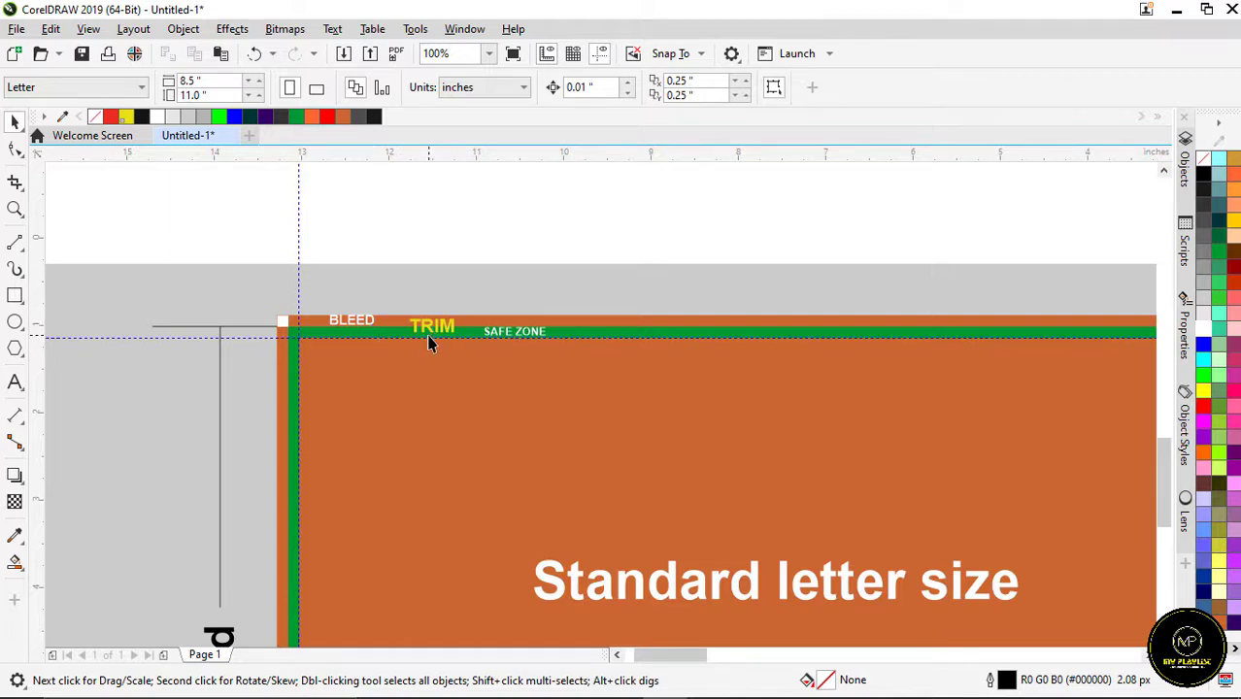
Examine up close where the BLEED, TRIM and SAFE ZONE labels sit on the diagram's upper coloured bands
scroll(396, 227, "down", 1)
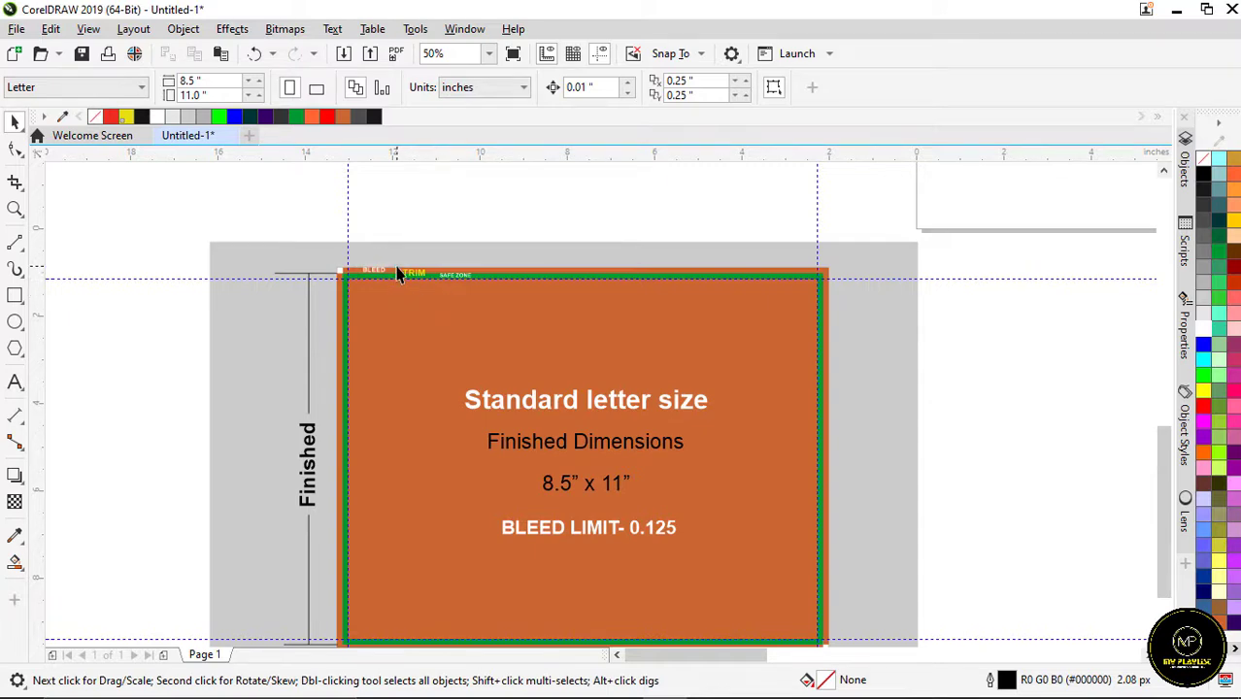
scroll(396, 274, "up", 2)
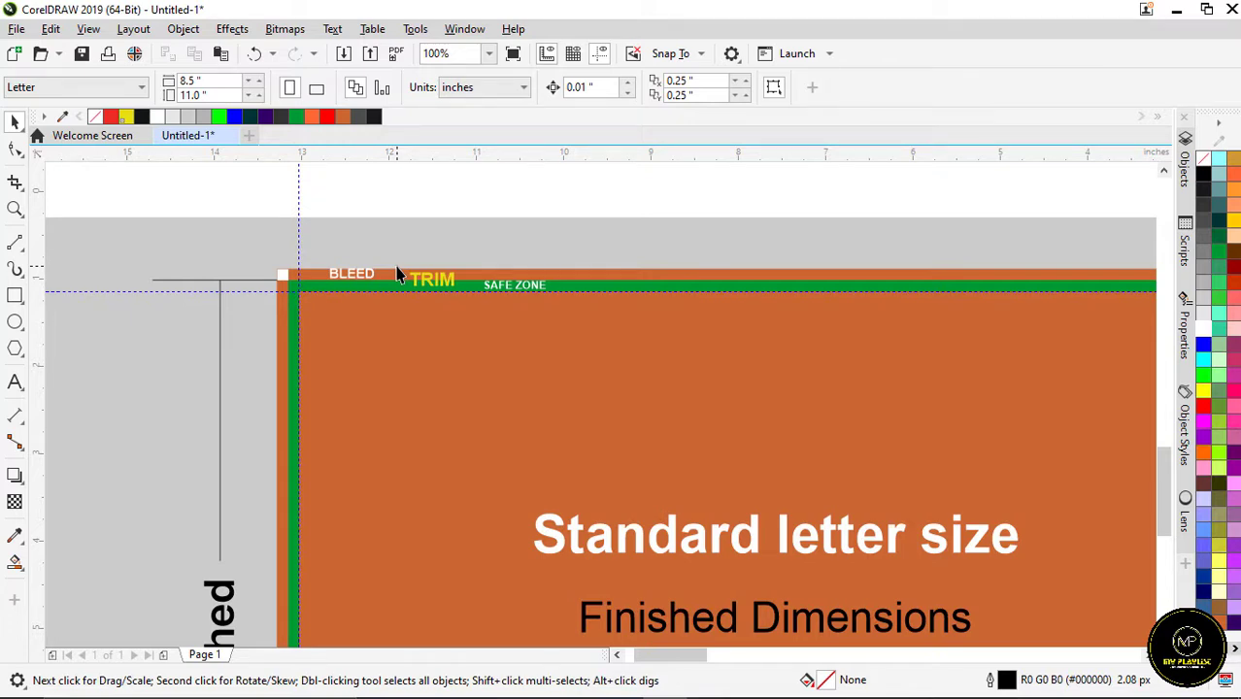
scroll(396, 274, "up", 2)
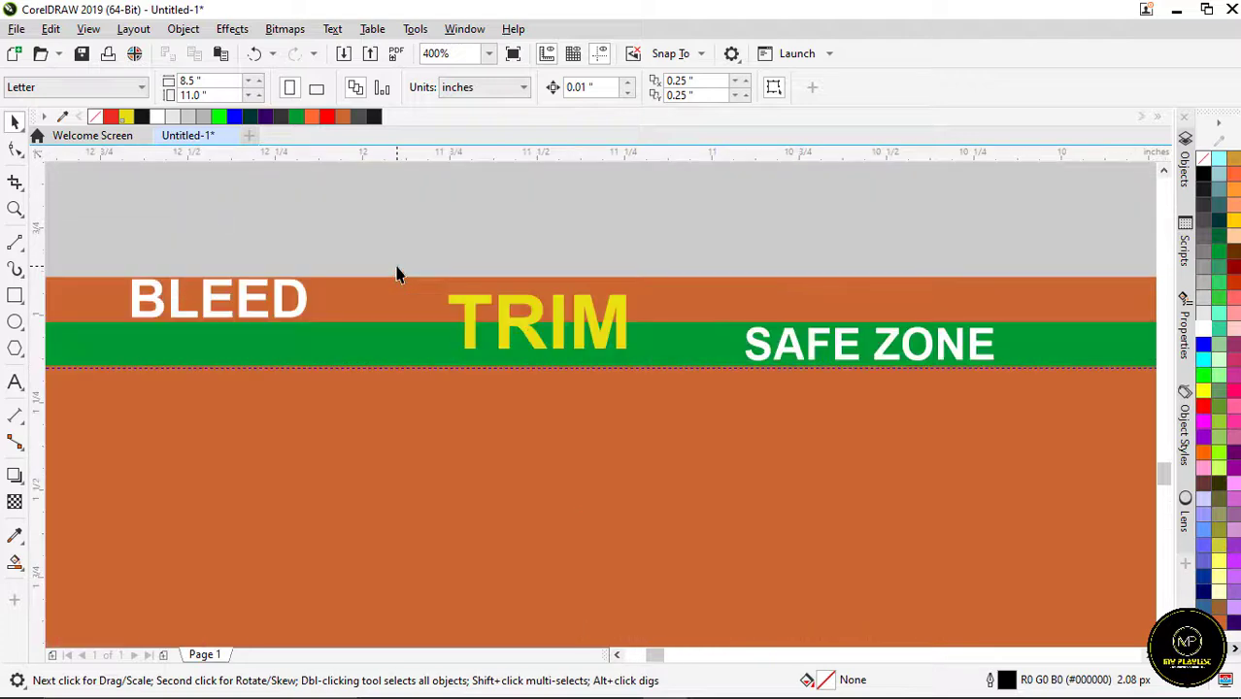